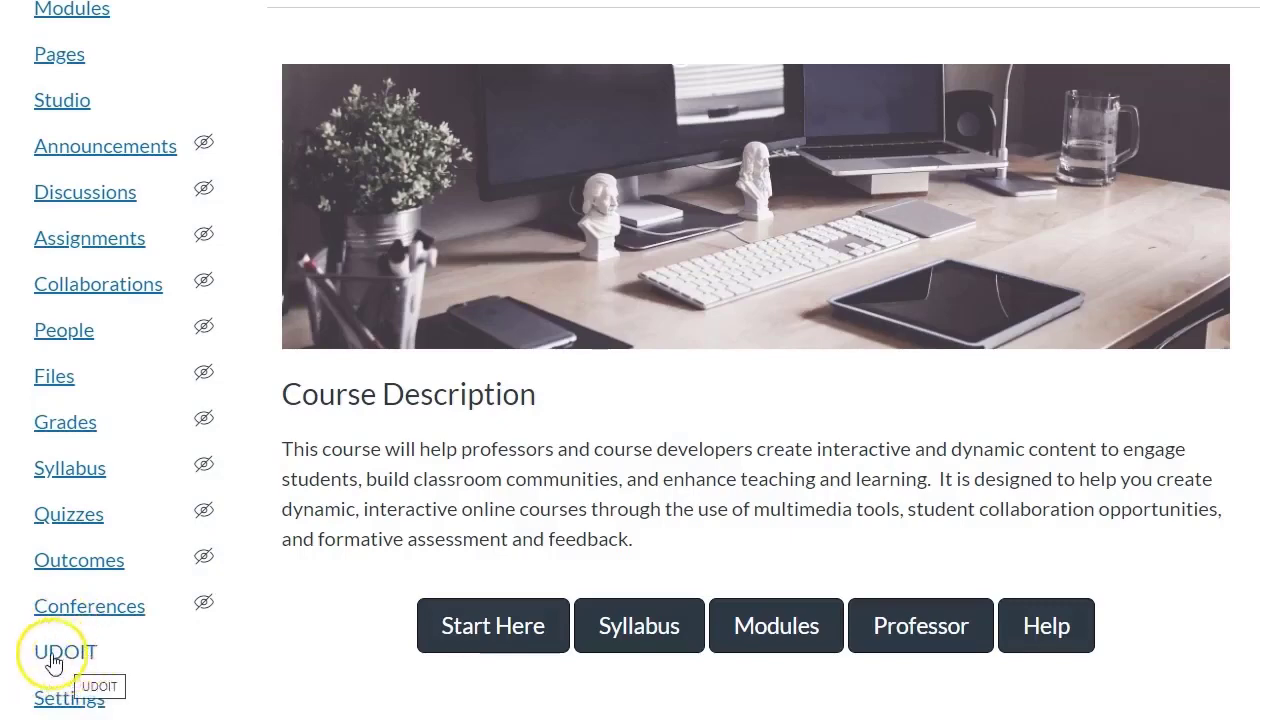
Step: Open UDOIT in the Teaching with Technology course and scan the course with all content types included
click(68, 660)
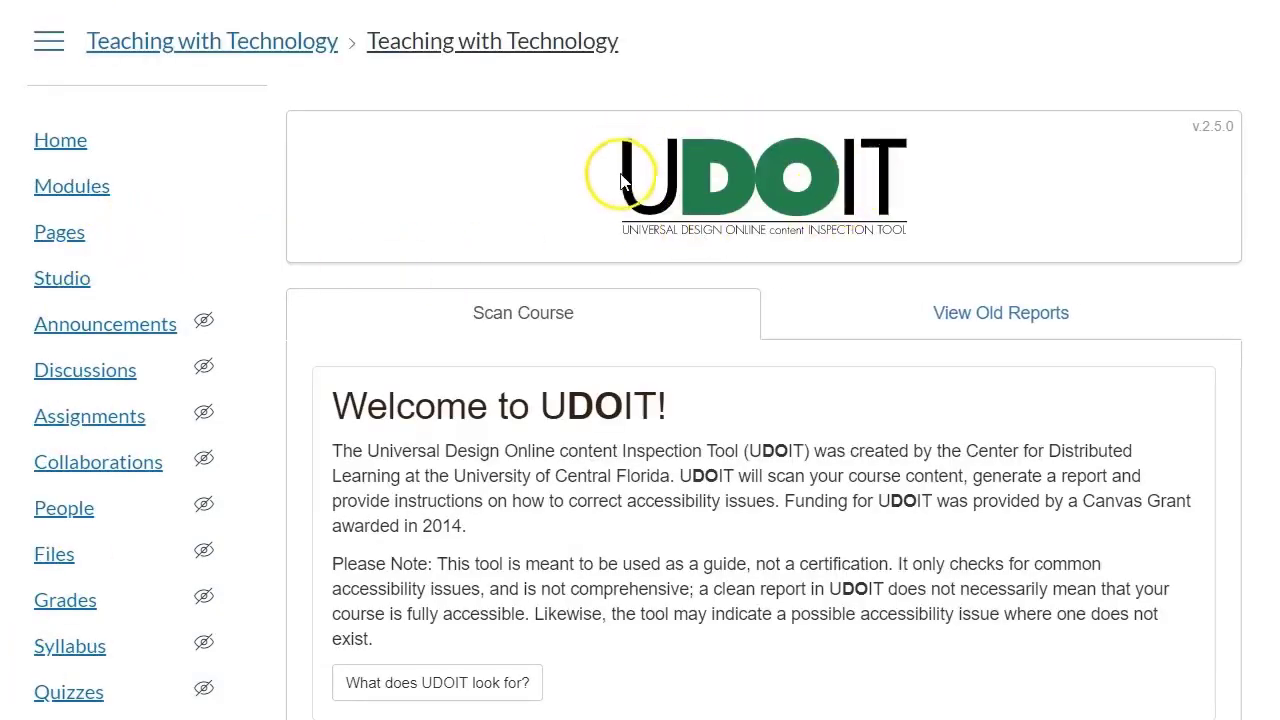
click(50, 44)
scroll(466, 560, down, 2)
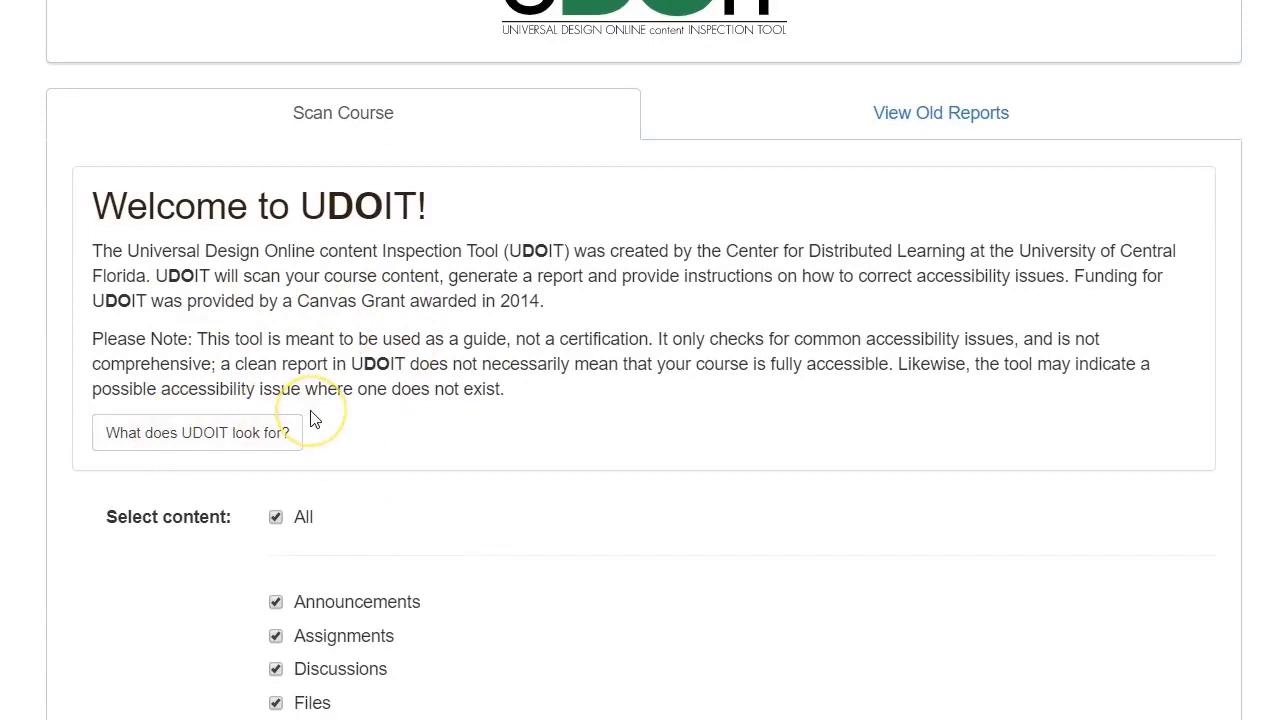
scroll(312, 420, down, 3)
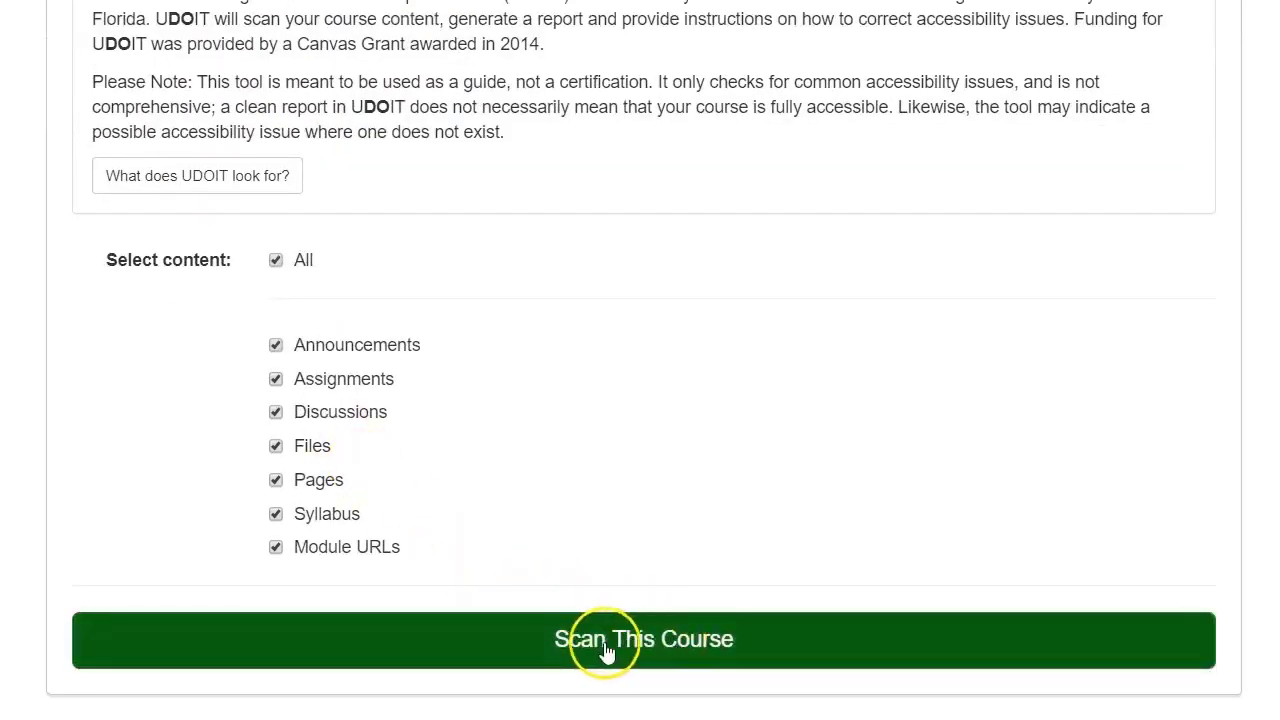
click(609, 645)
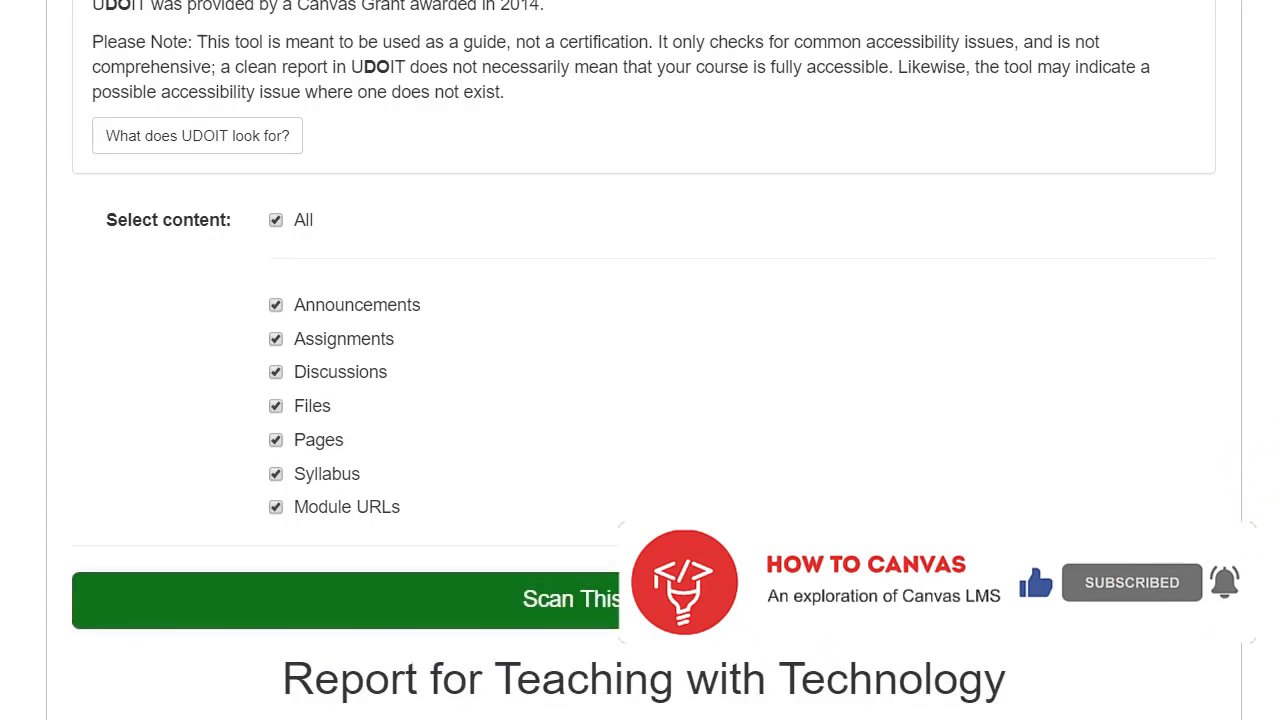
Step: Review the accessibility report, from its summary of errors and suggestions through the flagged assignments, discussions, pages, syllabus and module URLs
scroll(640, 400, down, 1)
scroll(640, 400, down, 5)
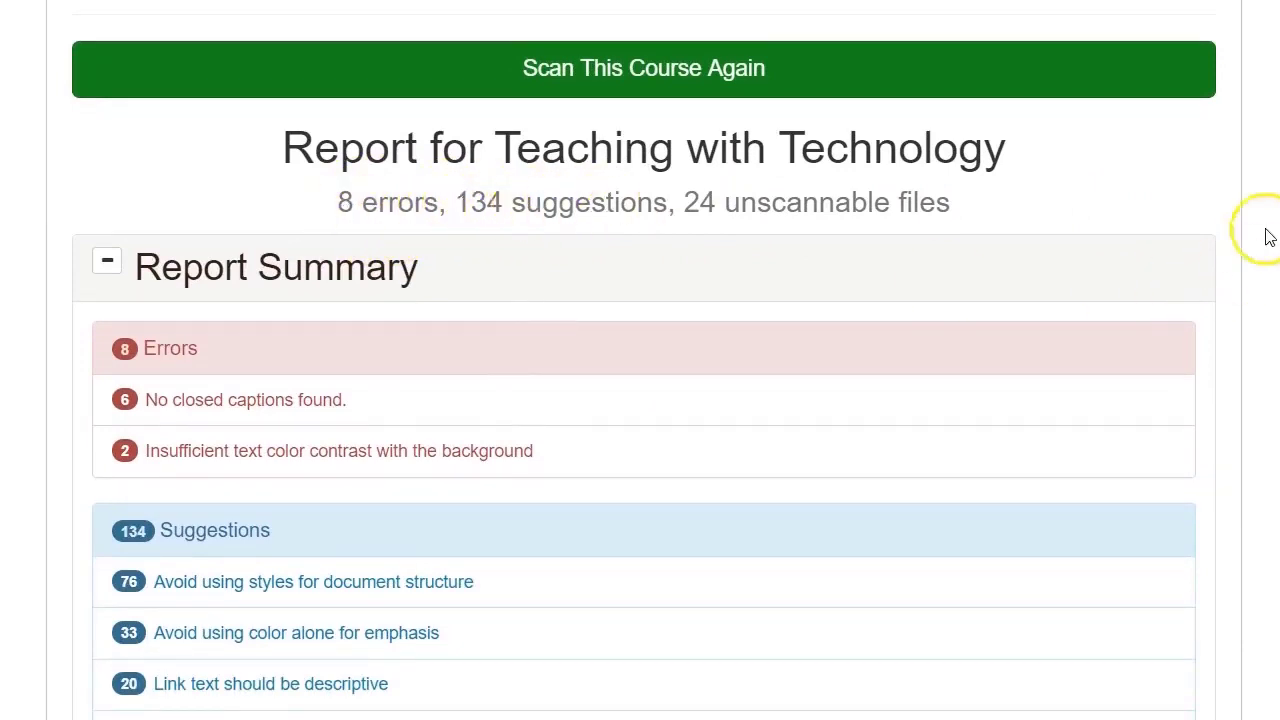
scroll(640, 400, down, 2)
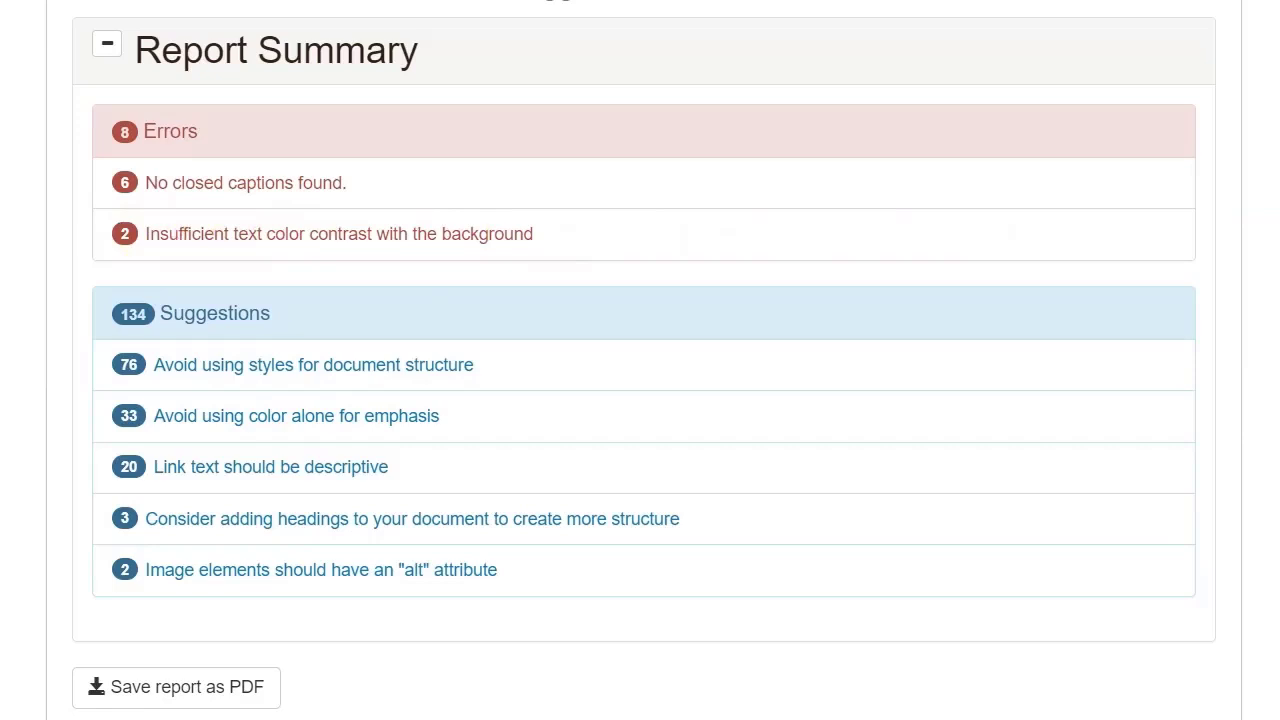
scroll(640, 360, down, 3)
scroll(640, 360, down, 5)
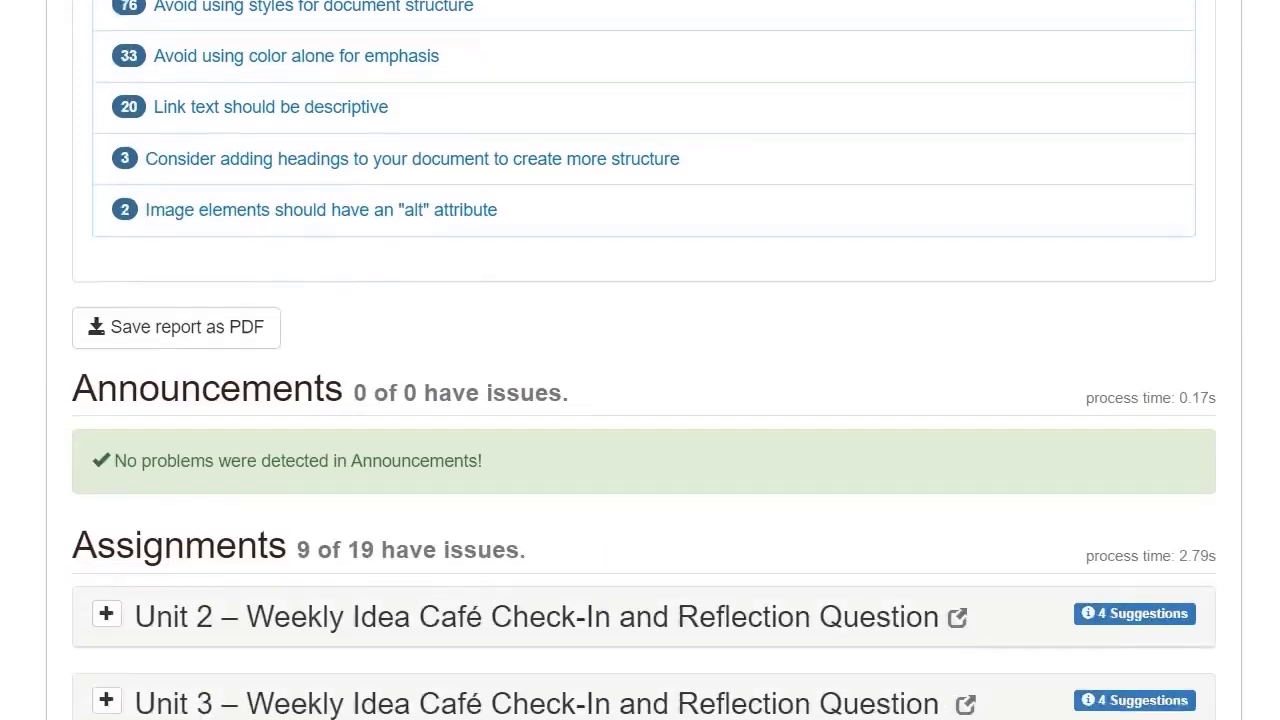
scroll(640, 360, down, 3)
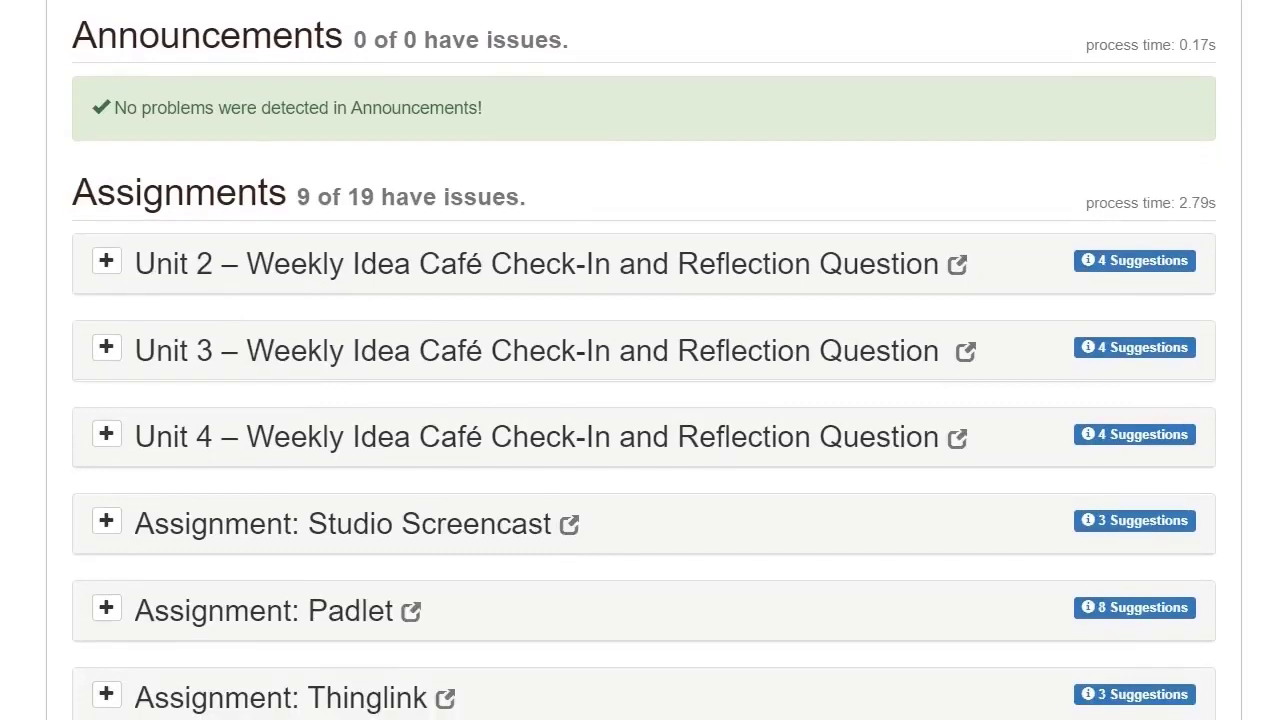
scroll(640, 360, down, 10)
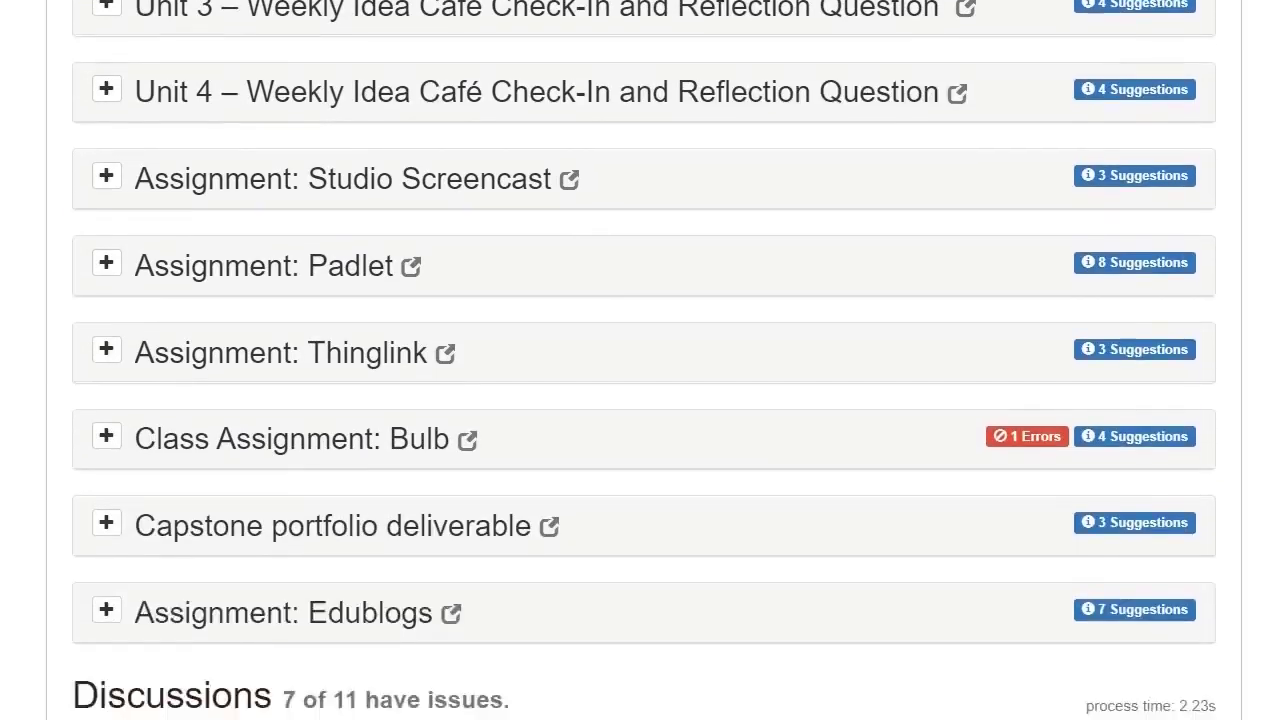
scroll(640, 360, down, 10)
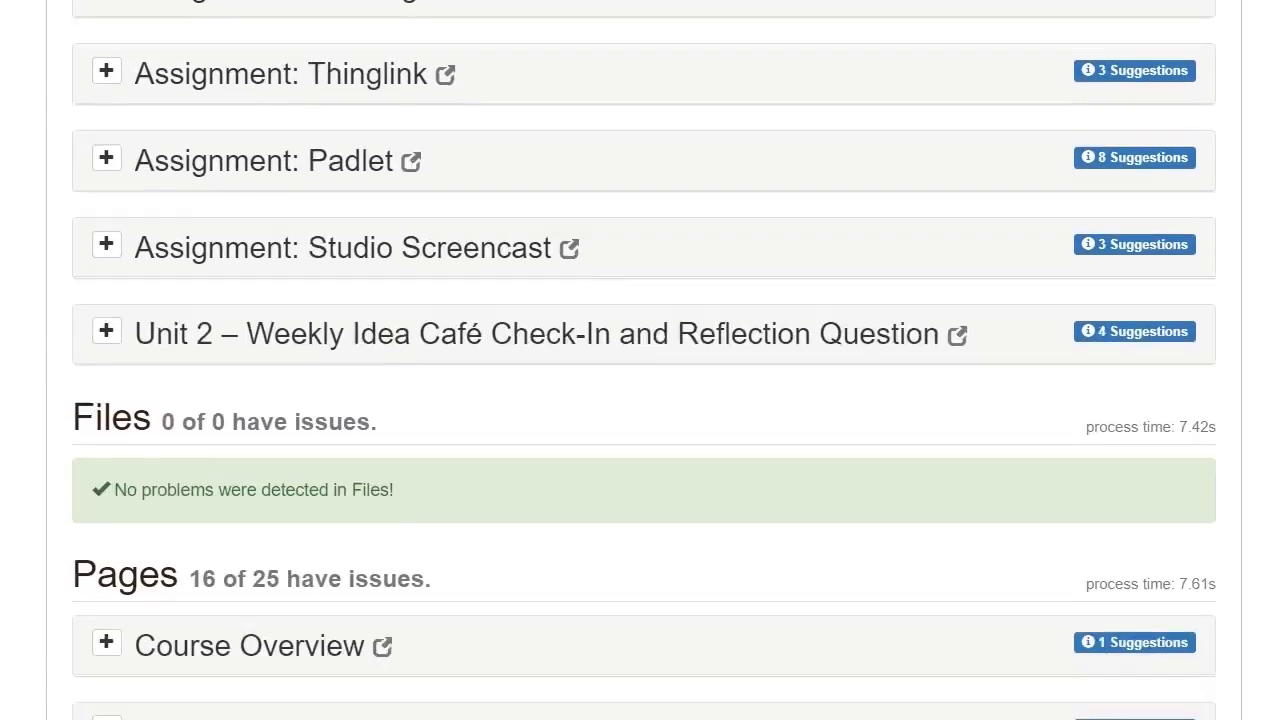
scroll(640, 360, down, 1)
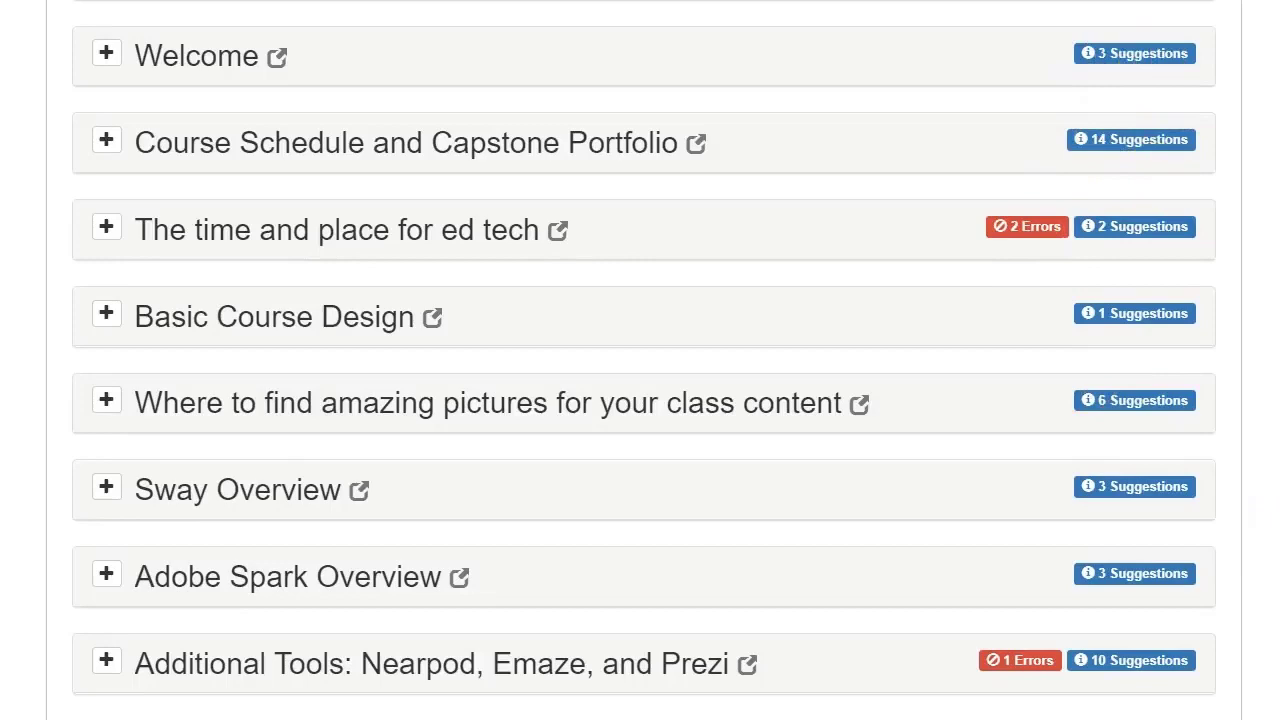
scroll(640, 360, down, 8)
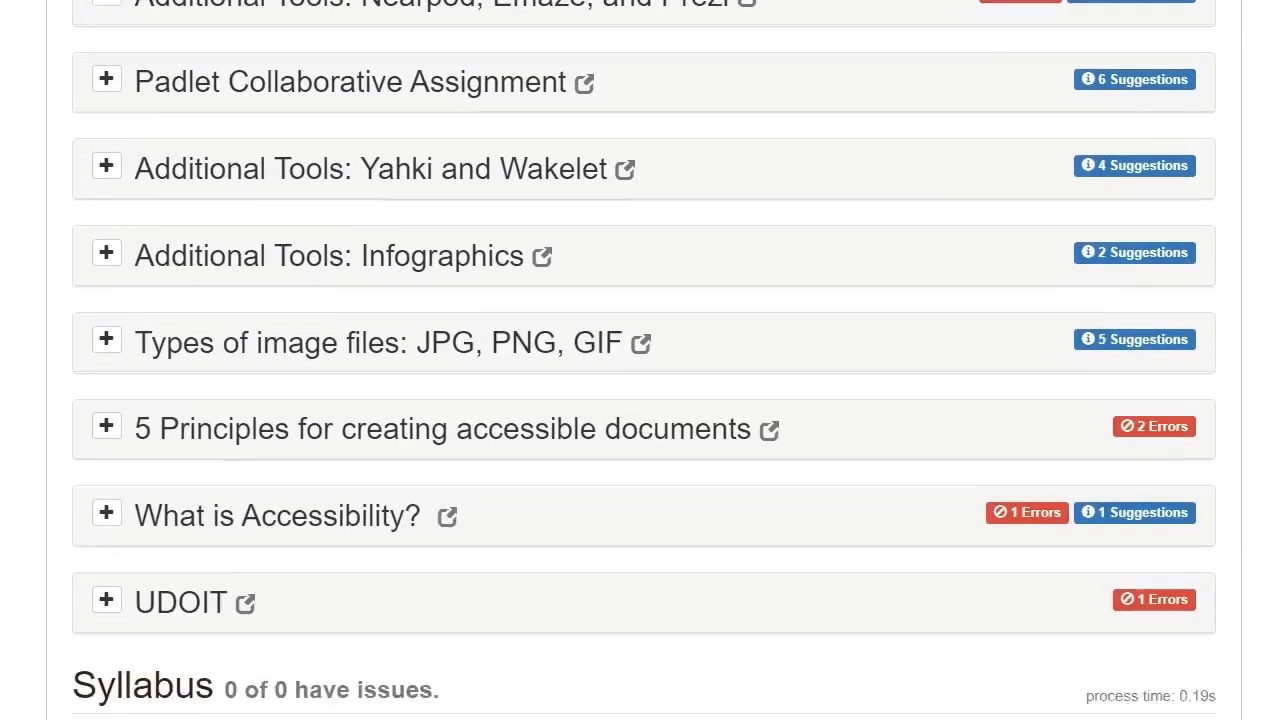
scroll(640, 360, down, 1)
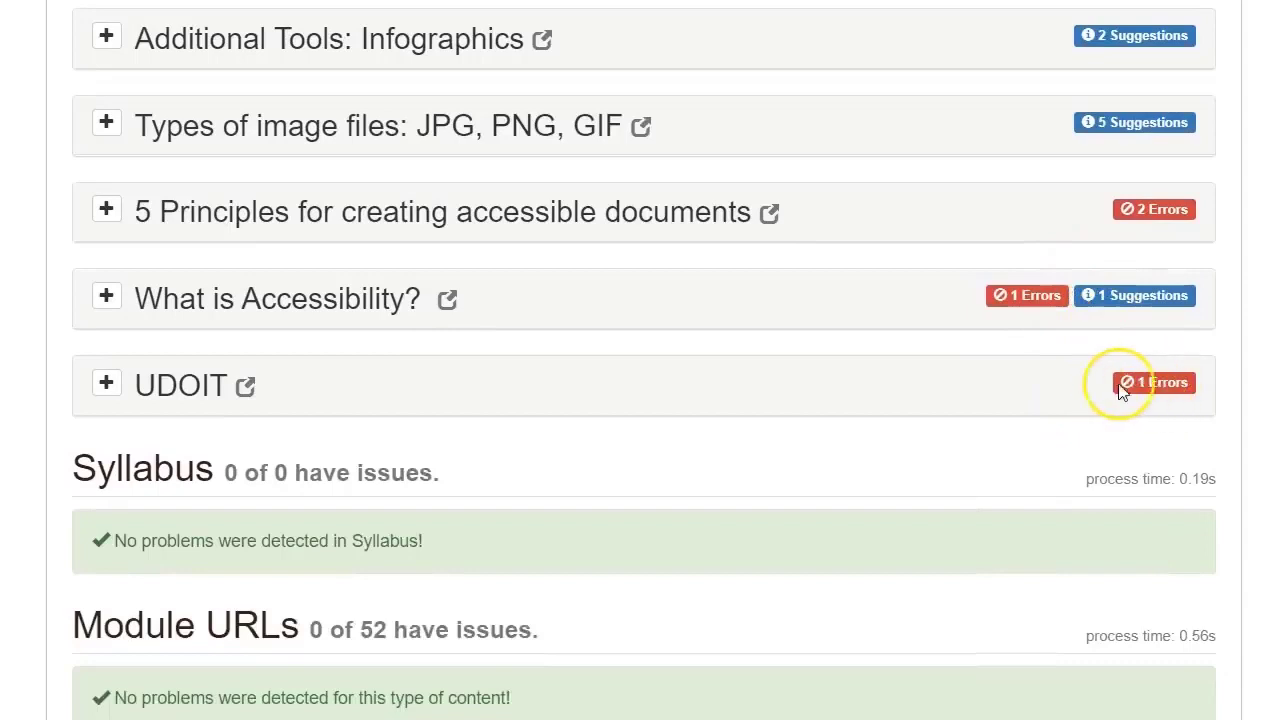
Step: Expand the report entry for the UDOIT page and show the source of its text color contrast error
click(107, 386)
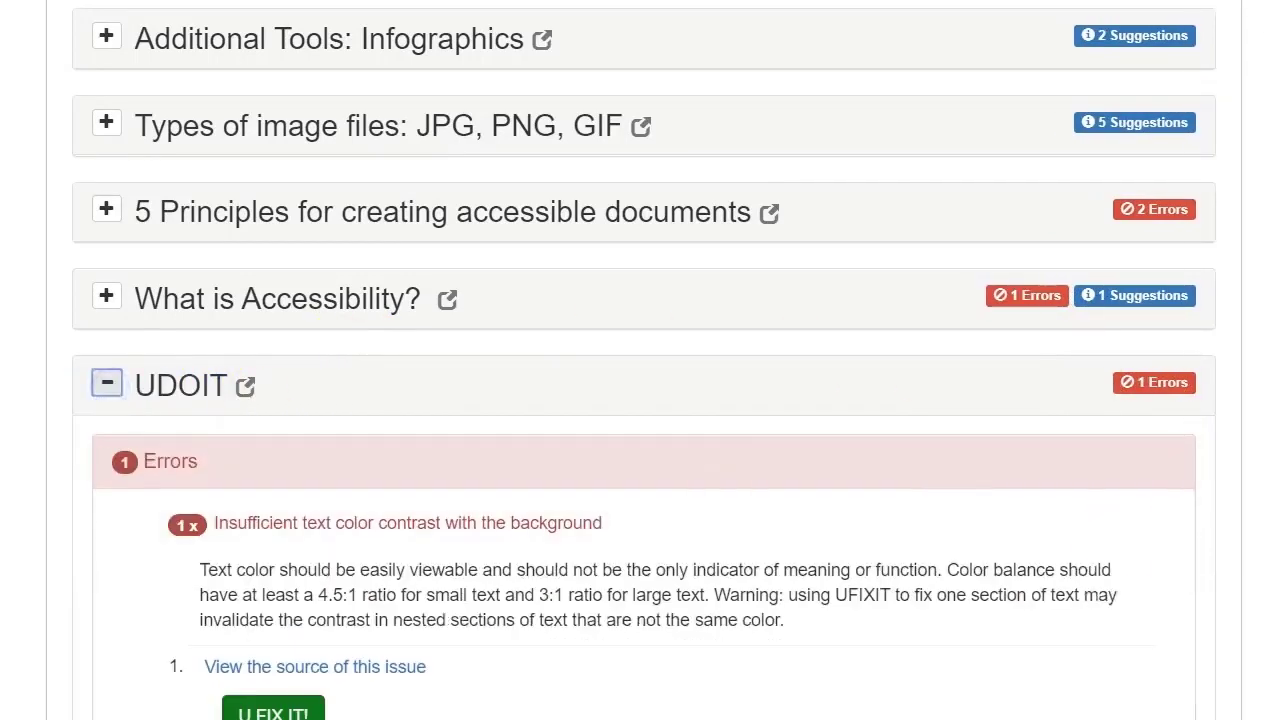
scroll(640, 360, down, 3)
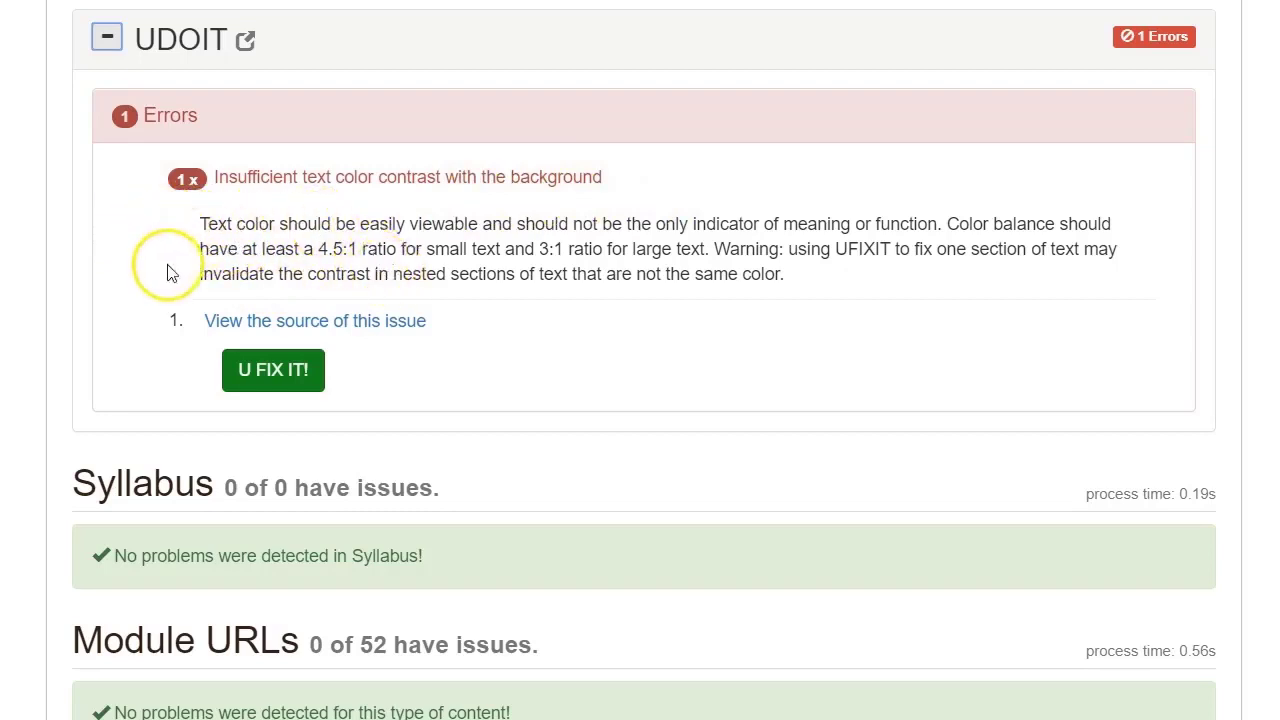
click(338, 338)
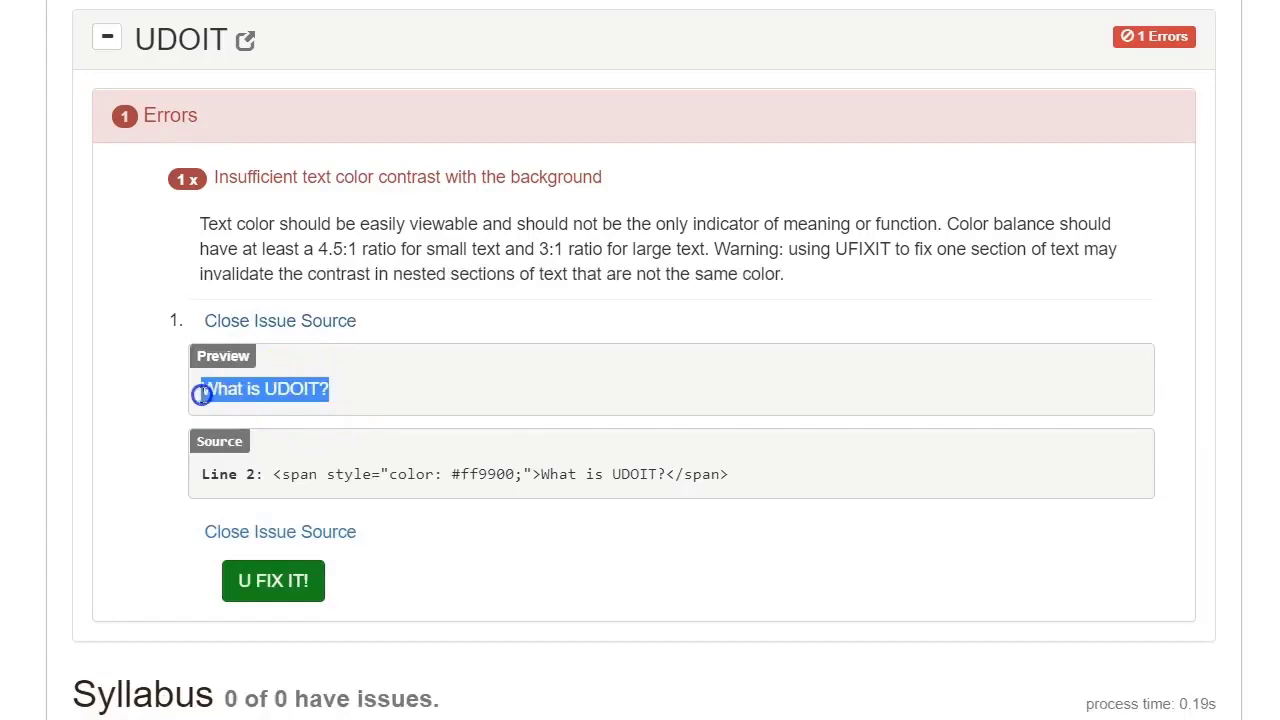
drag(201, 397, 355, 398)
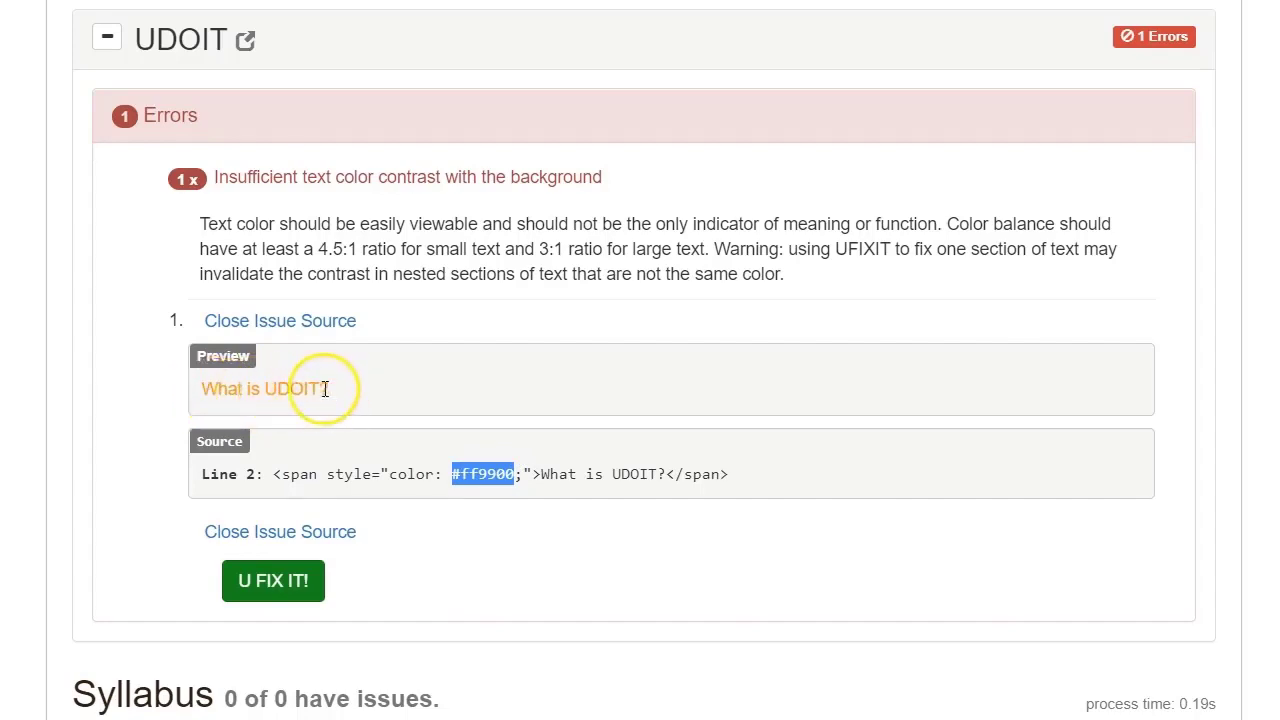
Step: Open the U FIX IT form for the contrast error and bring up the color picker for the replacement foreground color
click(283, 593)
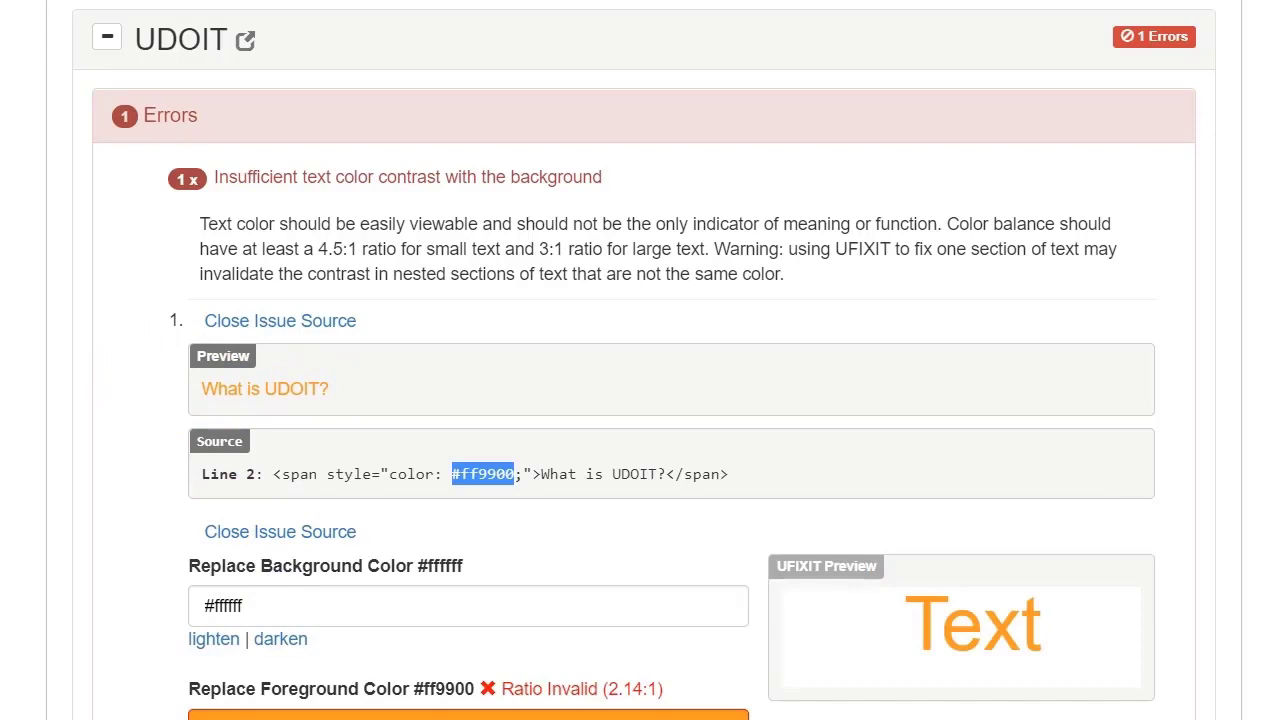
scroll(640, 400, down, 2)
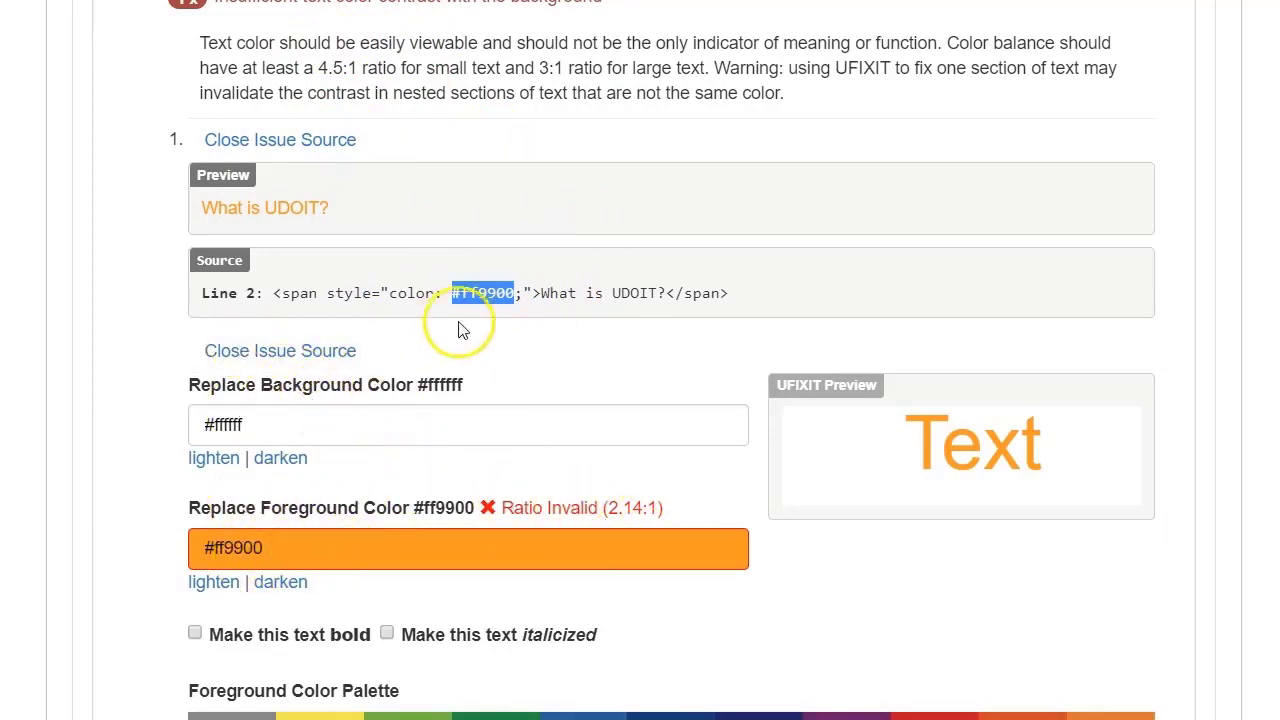
click(212, 549)
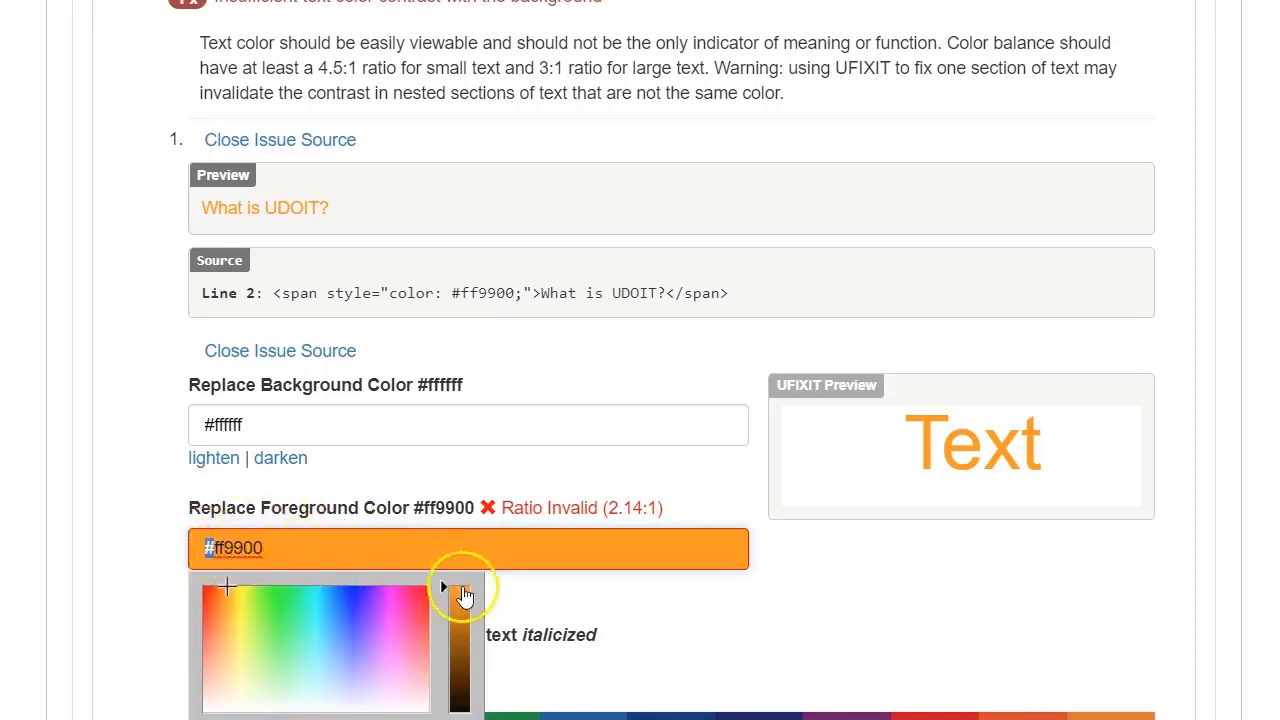
scroll(556, 531, down, 1)
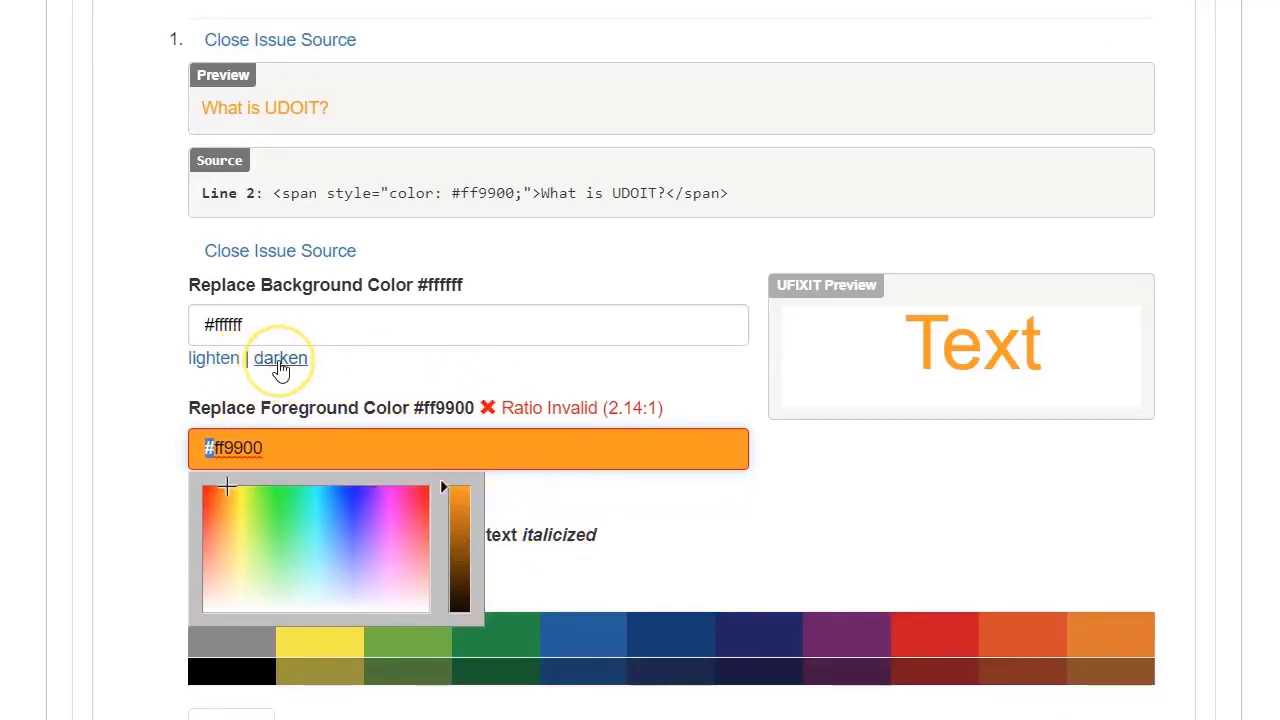
Step: Try darkening the replacement background color to #c1c1c1, and lighten it back to #ffffff
click(280, 358)
click(280, 358)
click(280, 358)
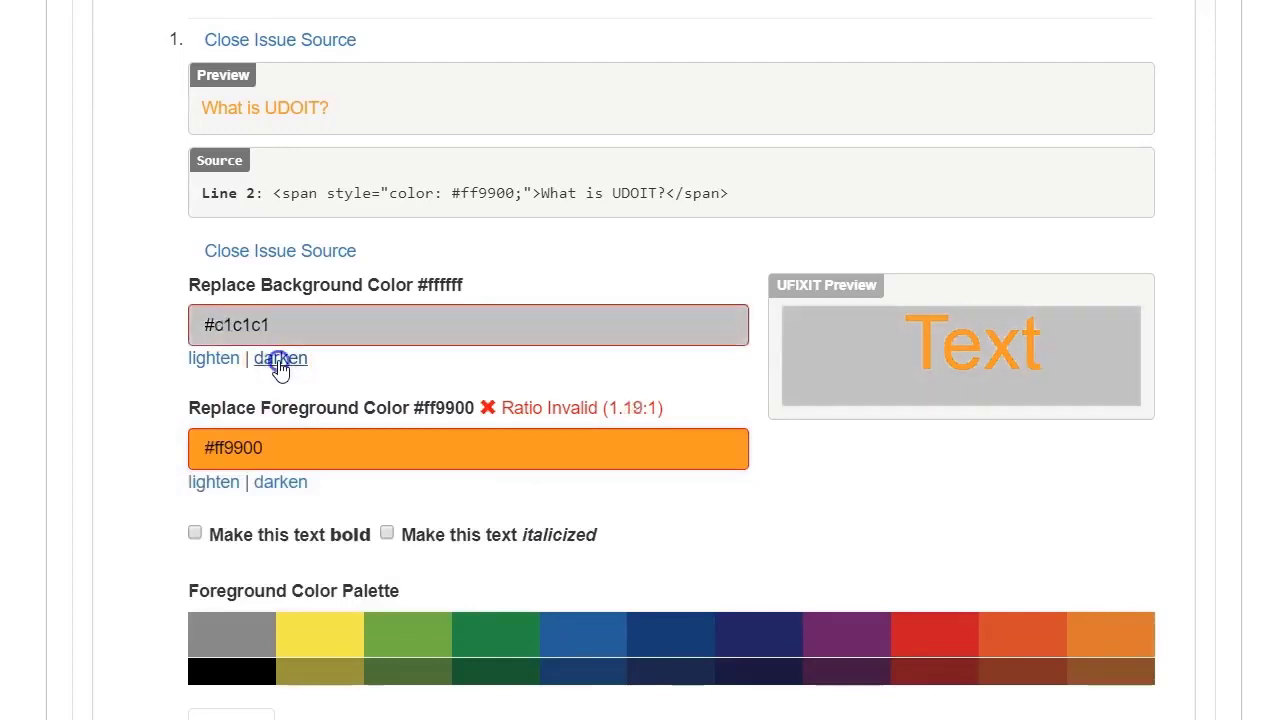
click(213, 358)
click(213, 358)
click(213, 358)
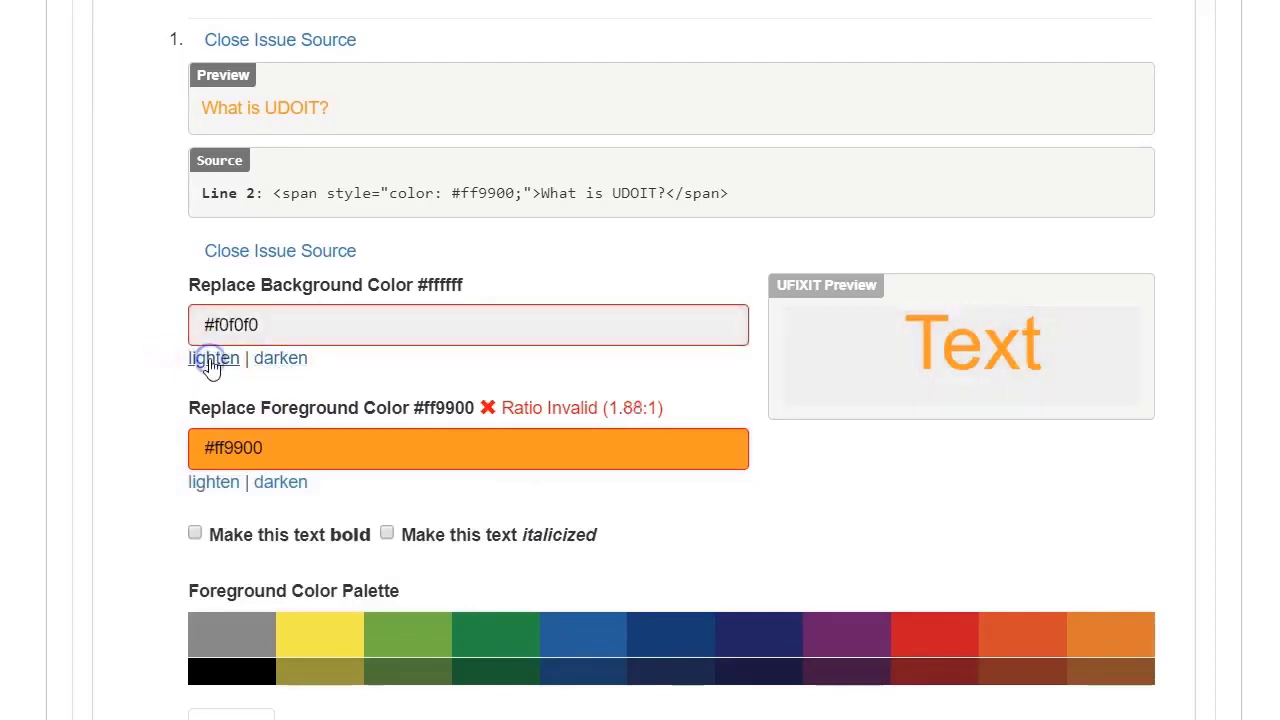
click(213, 358)
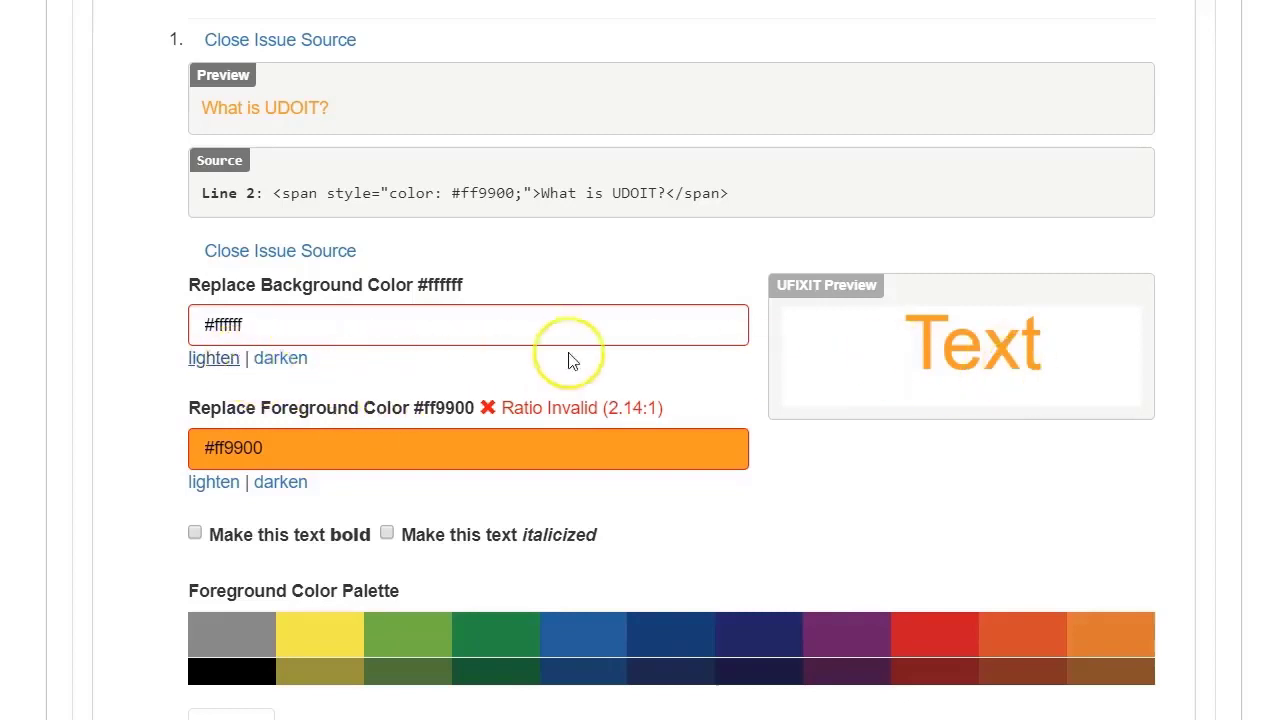
Step: Try darkening the replacement background color in steps to #565656
double_click(281, 360)
click(284, 364)
click(284, 364)
click(284, 364)
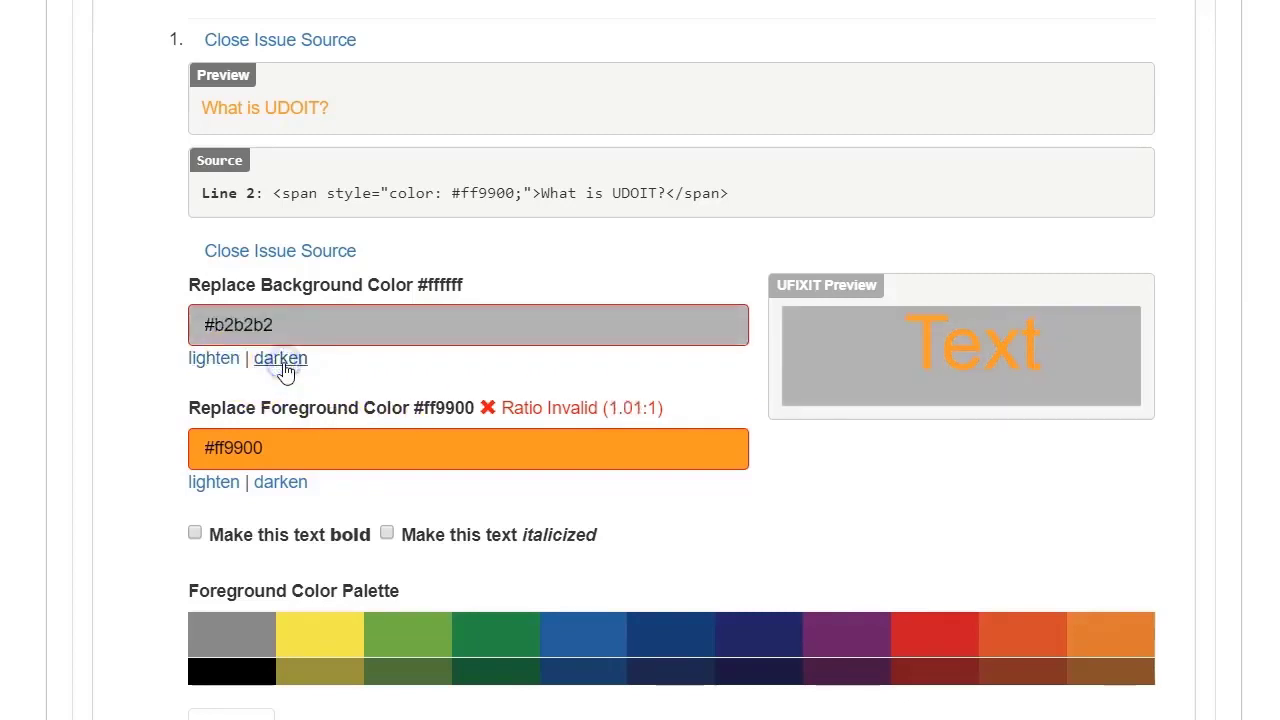
click(284, 364)
click(284, 364)
click(284, 364)
click(284, 364)
click(284, 366)
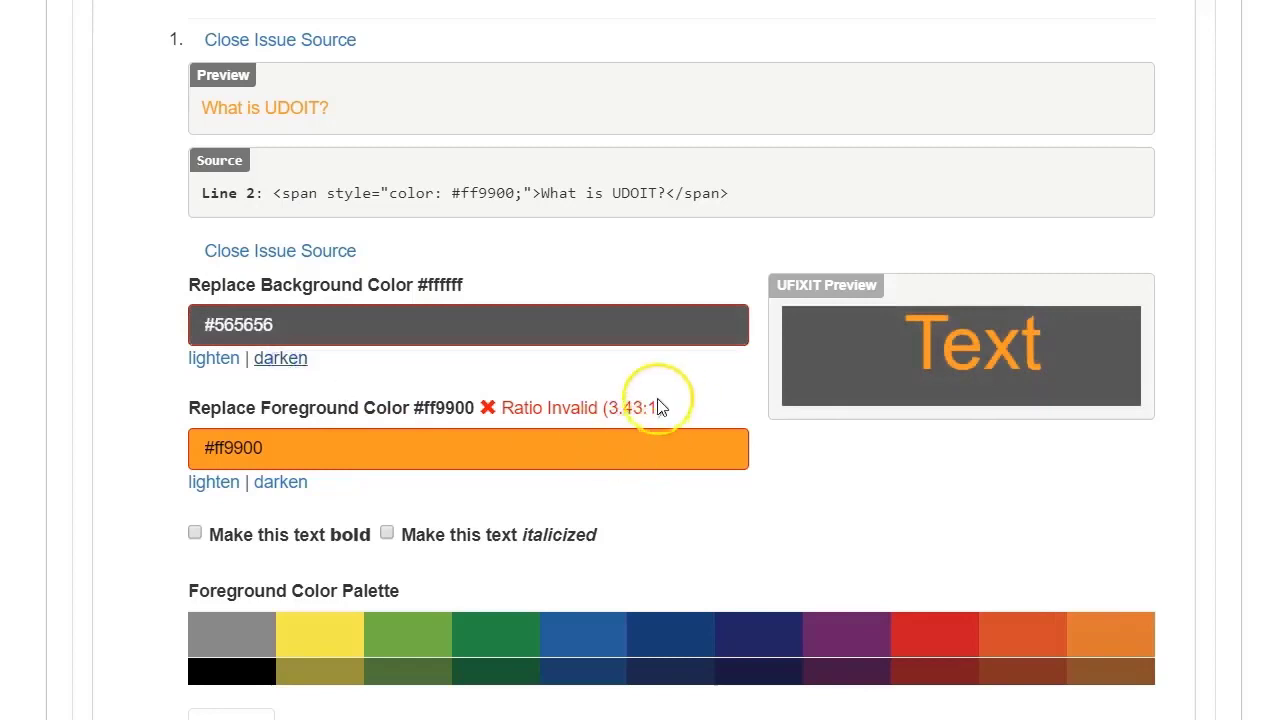
Step: Lighten the replacement background color step by step back to #ffffff
click(220, 366)
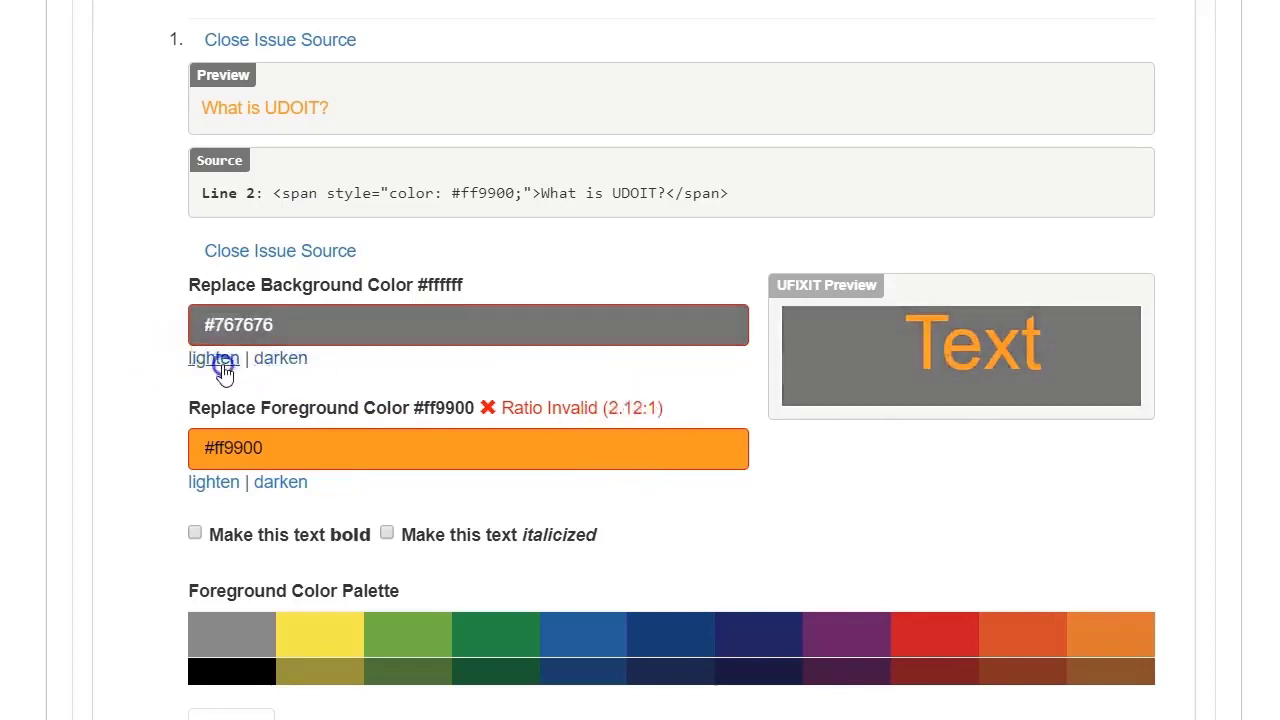
click(222, 370)
click(222, 368)
click(222, 368)
click(222, 368)
click(222, 368)
click(222, 368)
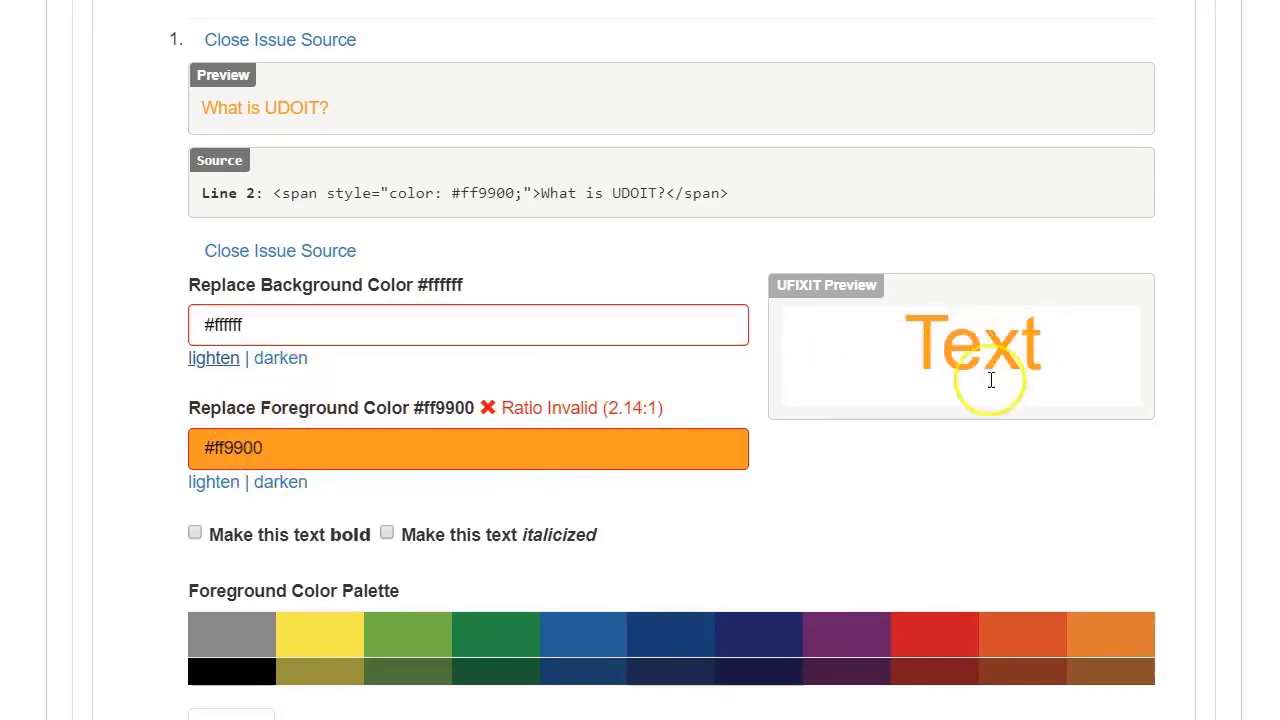
Step: Try lightening the replacement foreground color to #ffb23e, darken it to #a26100, and check the sample text in the preview
click(222, 484)
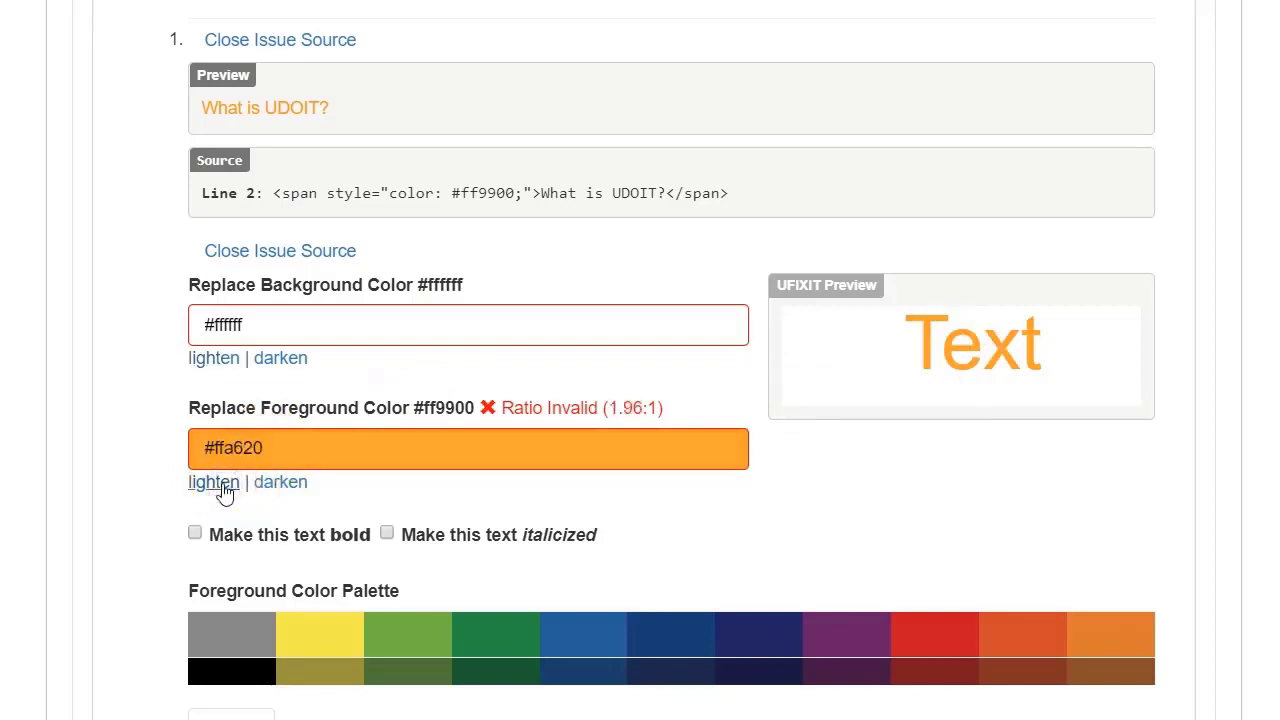
click(222, 484)
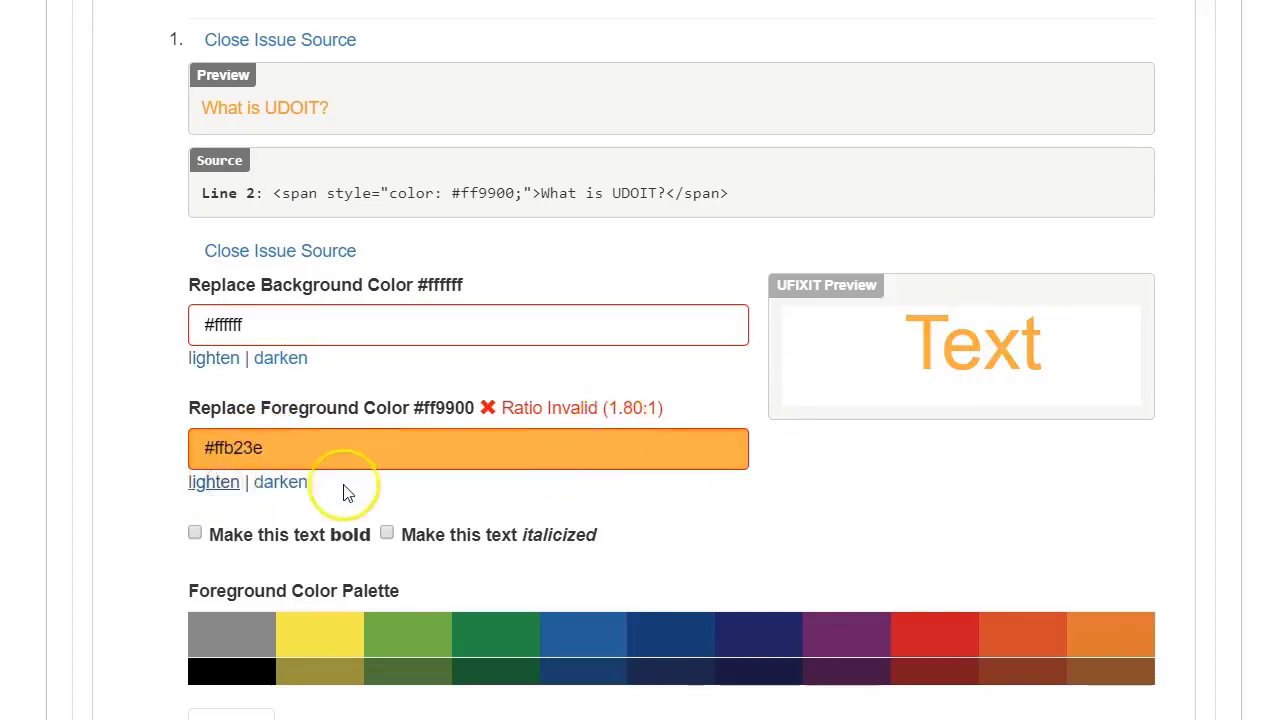
click(280, 484)
click(280, 484)
click(280, 484)
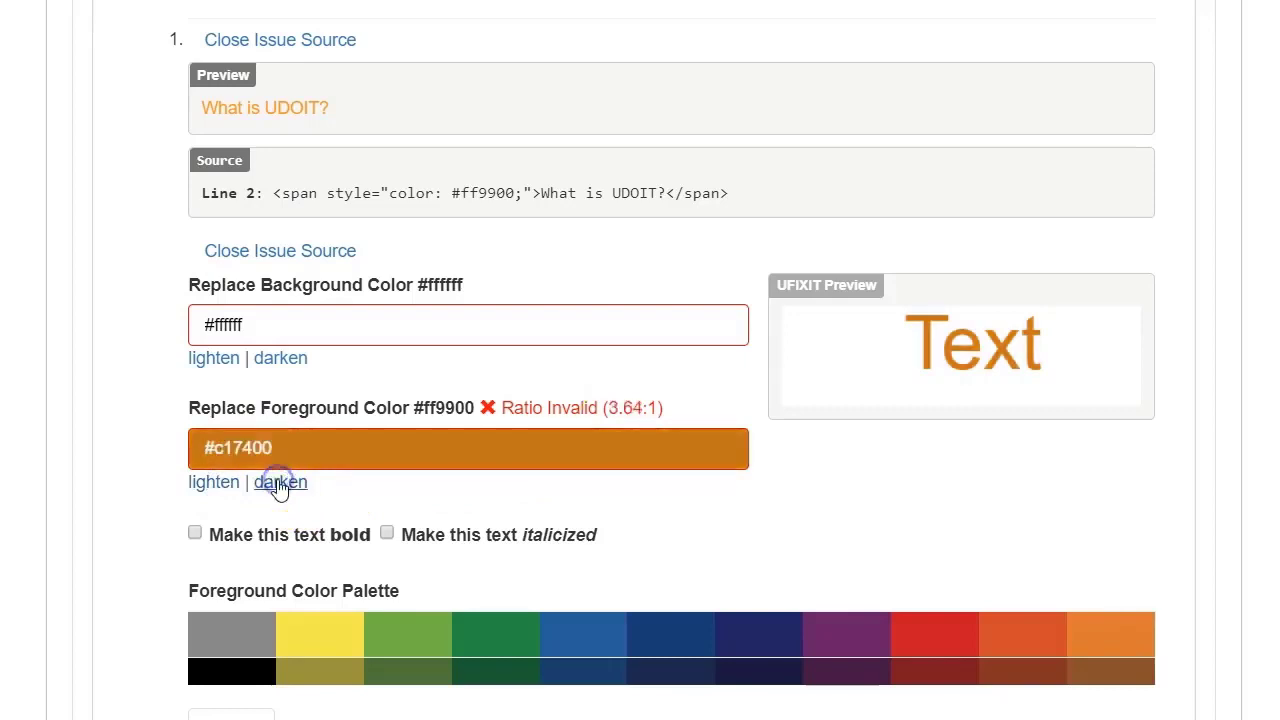
click(280, 484)
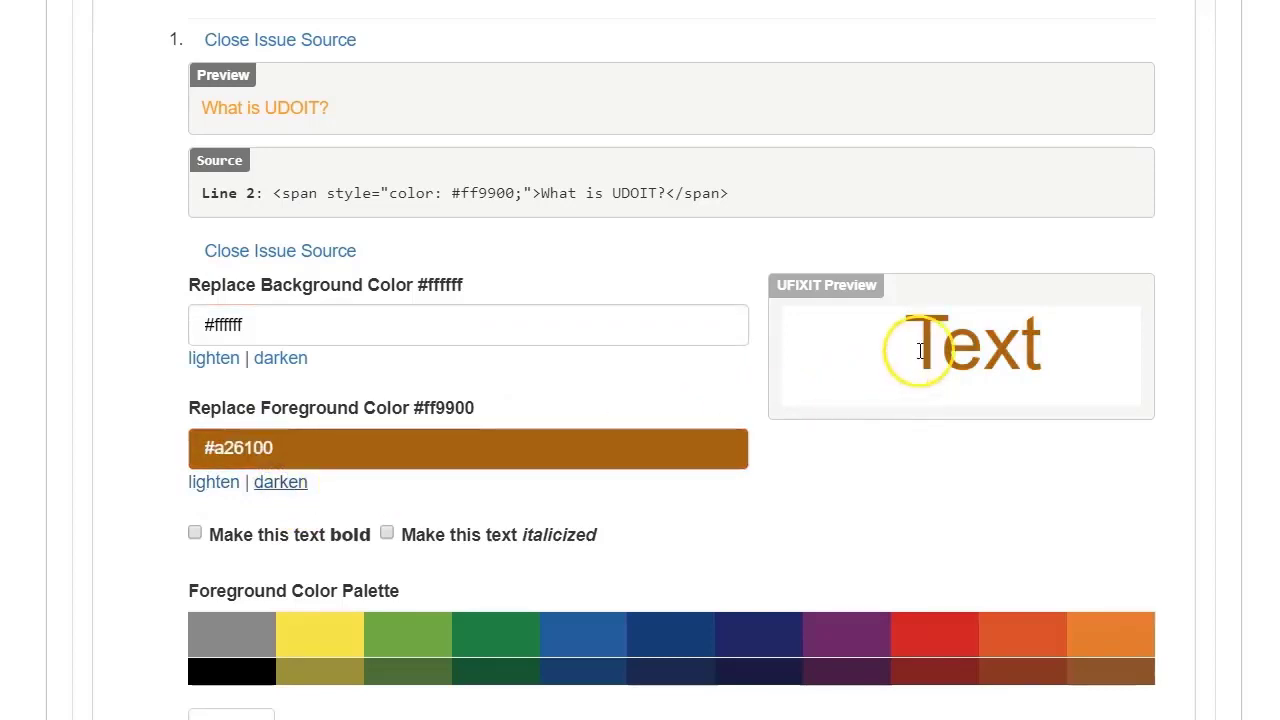
drag(919, 350, 1062, 356)
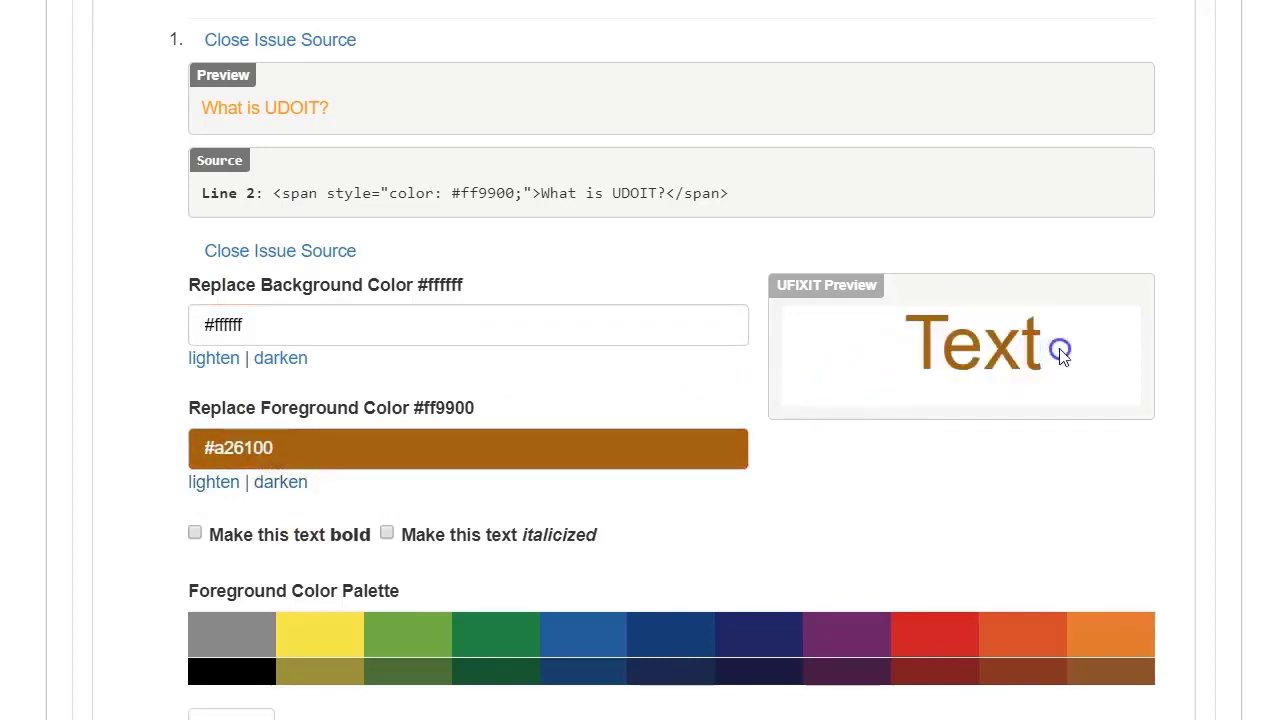
Step: Set the replacement foreground color to the red-orange #D44A25 from the foreground color palette
scroll(508, 457, down, 1)
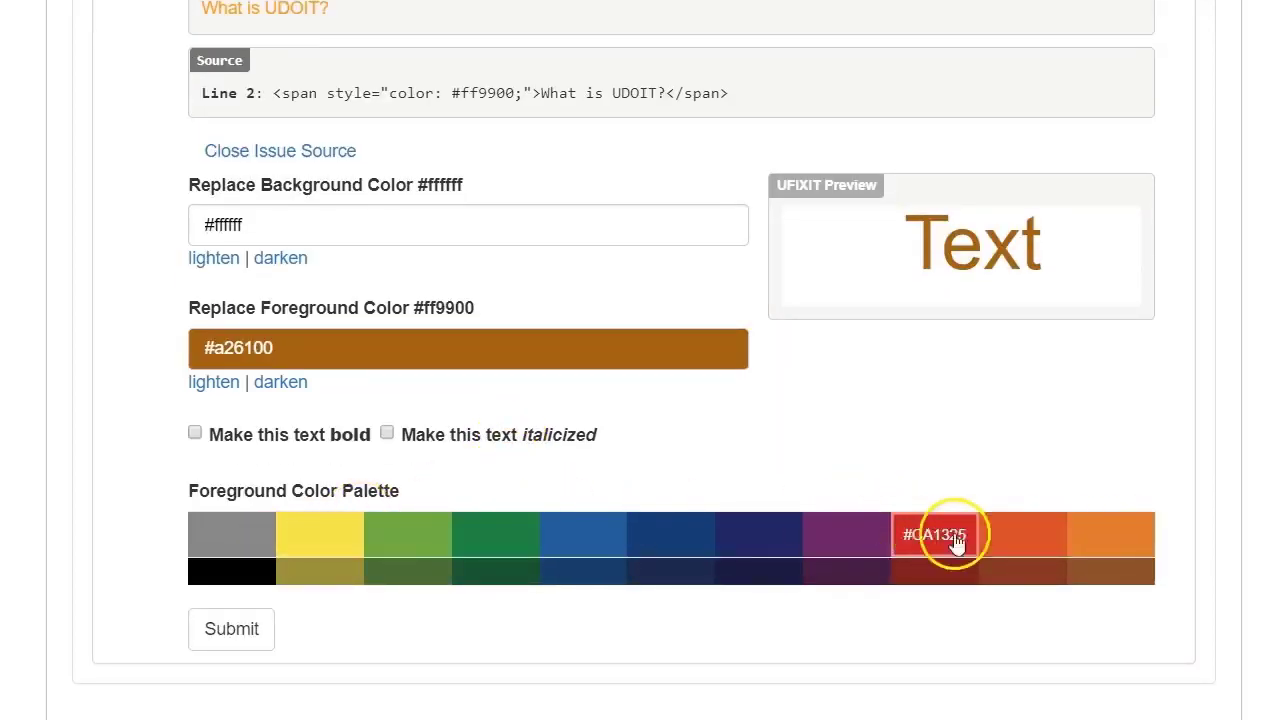
click(1034, 540)
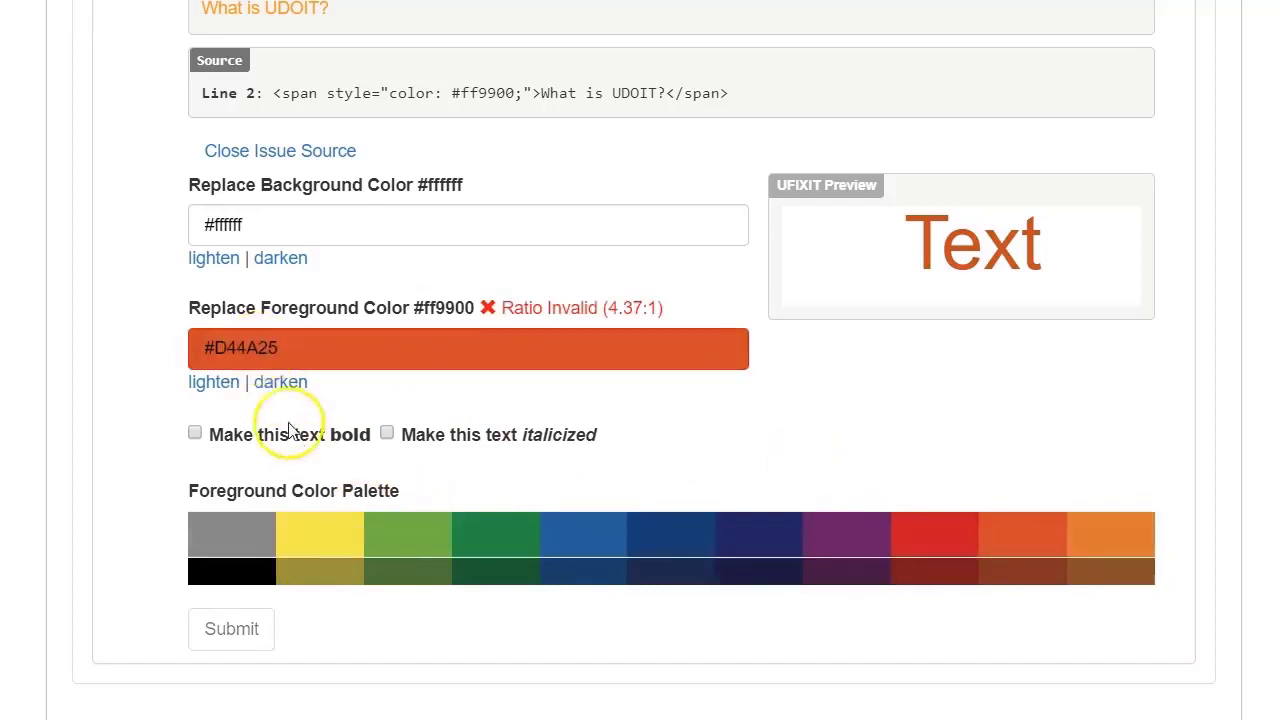
Step: Choose the blue #198cff from the color picker as the replacement foreground color
click(257, 347)
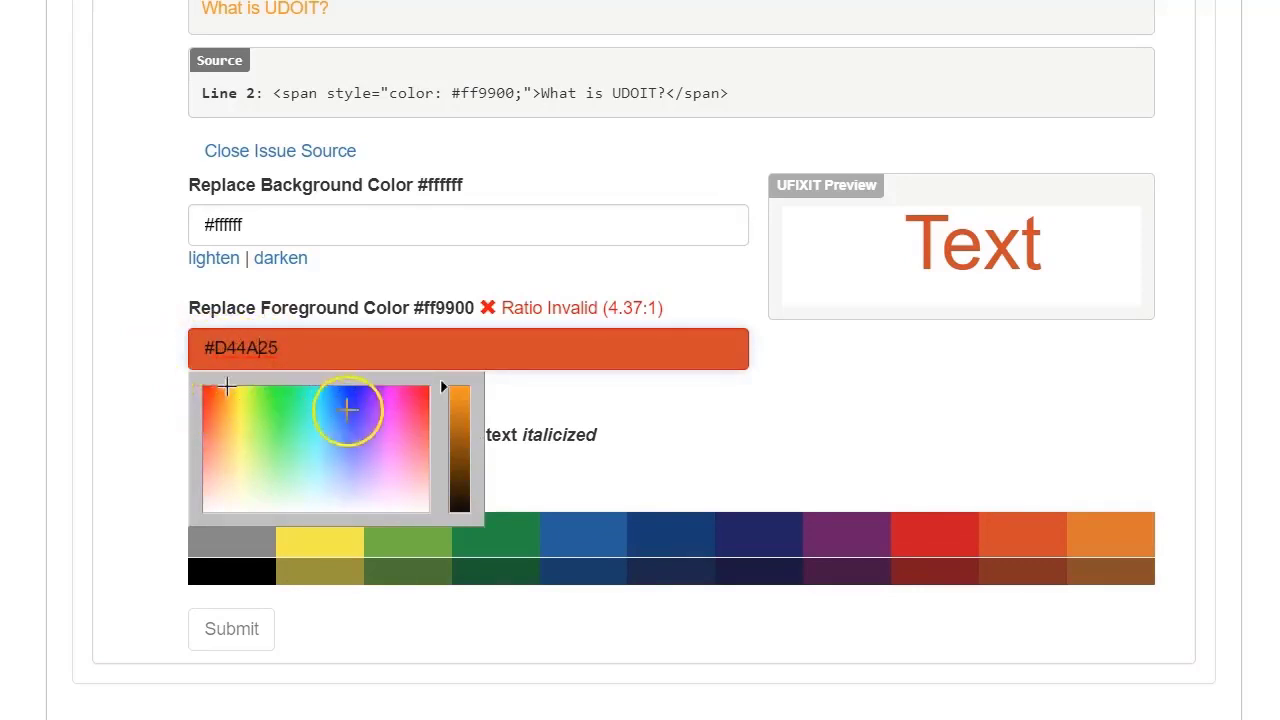
mouse_move(356, 410)
mouse_down()
mouse_move(357, 466)
mouse_move(352, 400)
mouse_move(333, 400)
mouse_up()
click(591, 391)
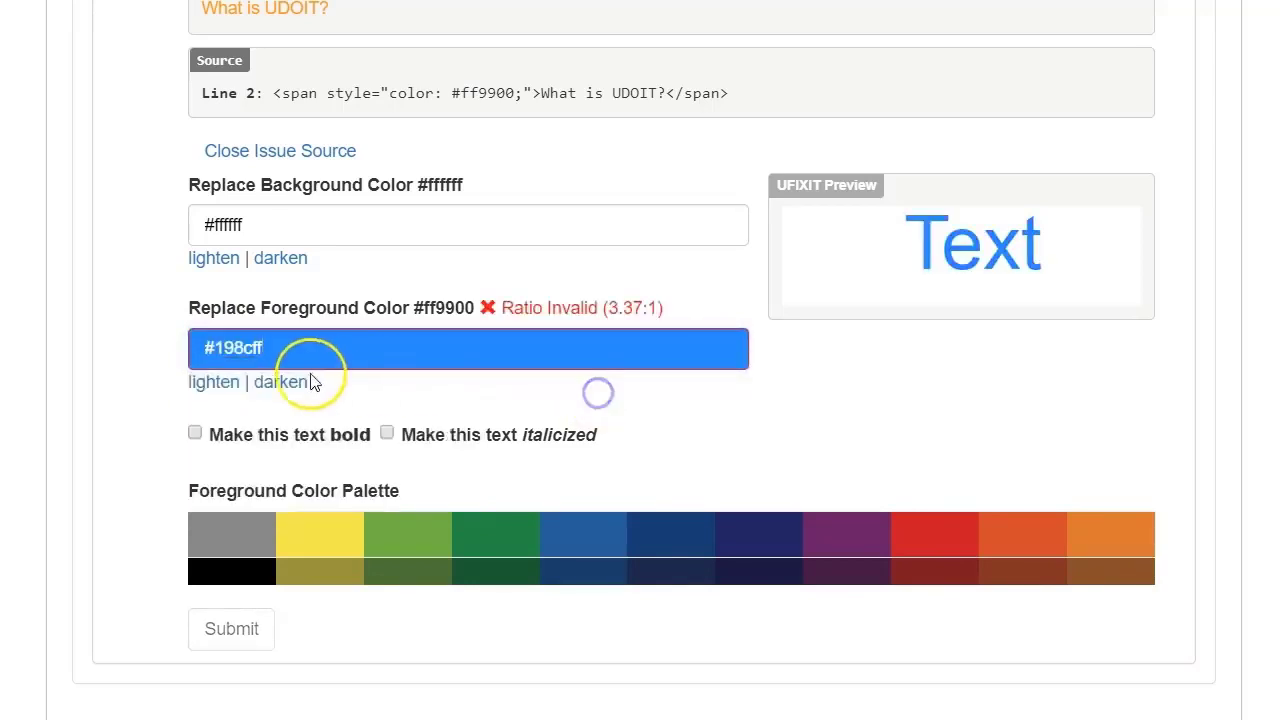
Step: Darken the replacement foreground color to #003f7e and submit the contrast fix
click(288, 390)
click(291, 394)
click(291, 394)
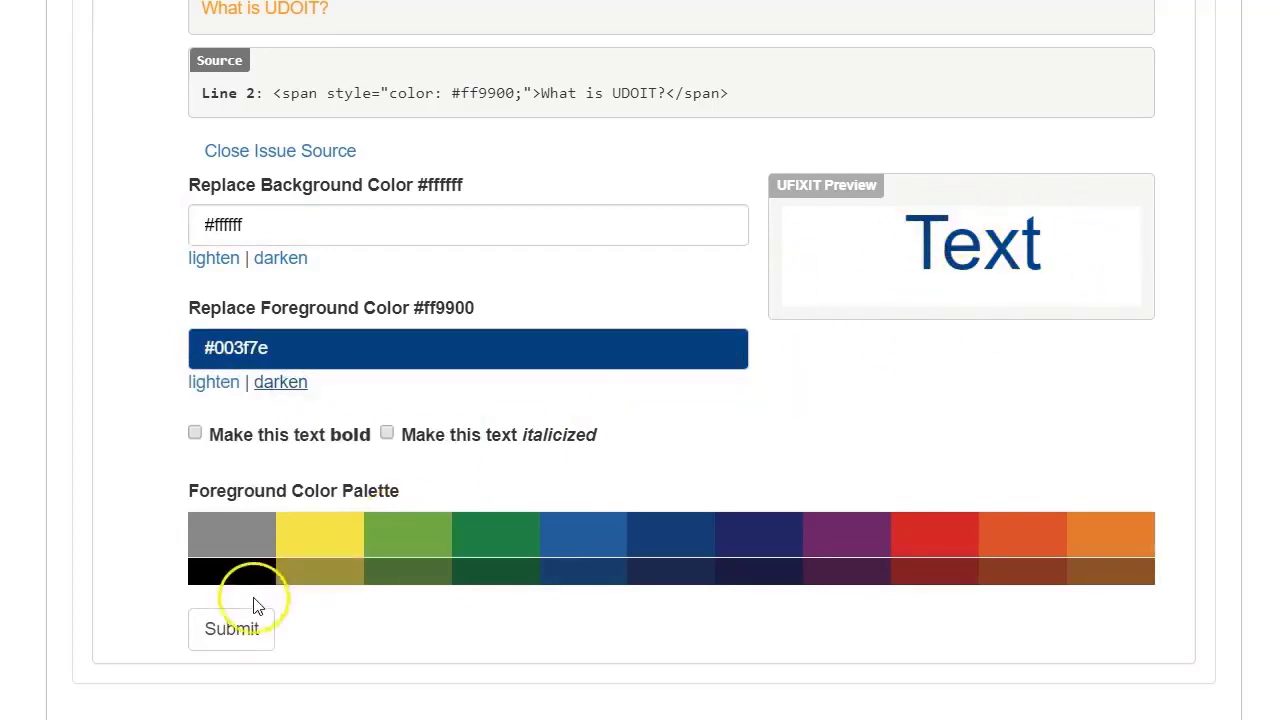
click(231, 630)
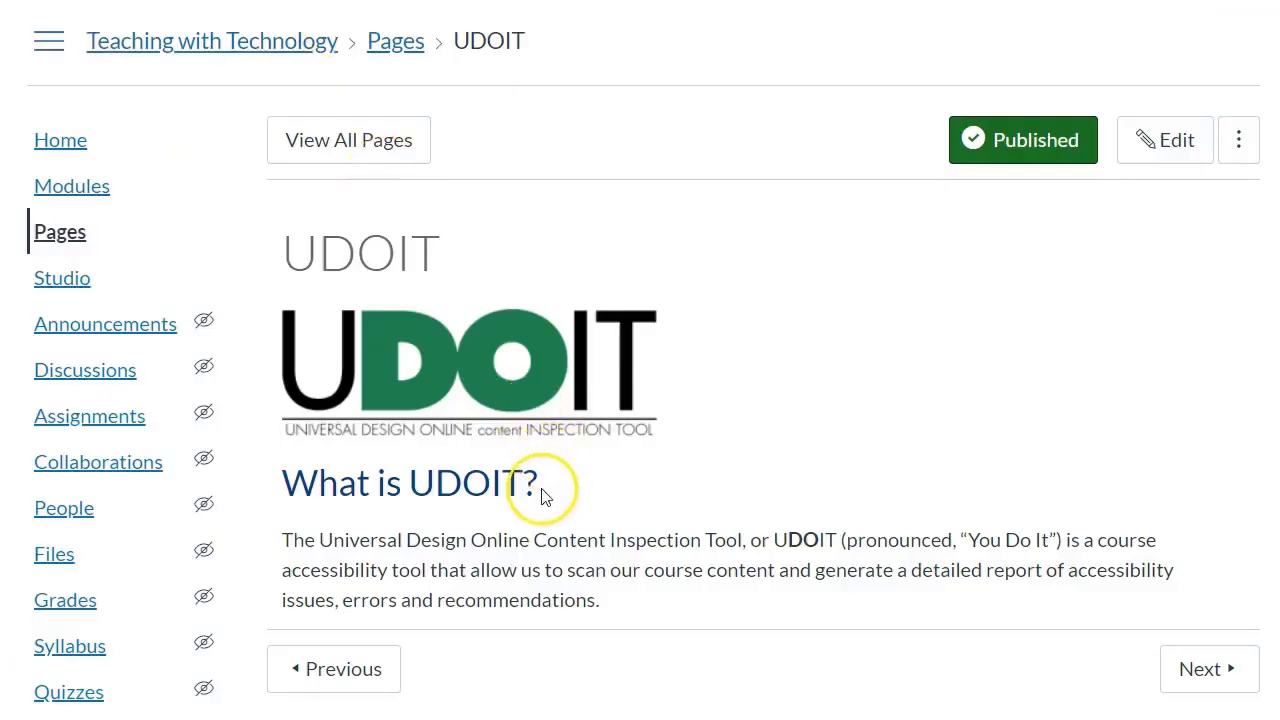
Step: Check the text color of the "What is UDOIT?" heading on the course's UDOIT page
drag(539, 490, 314, 510)
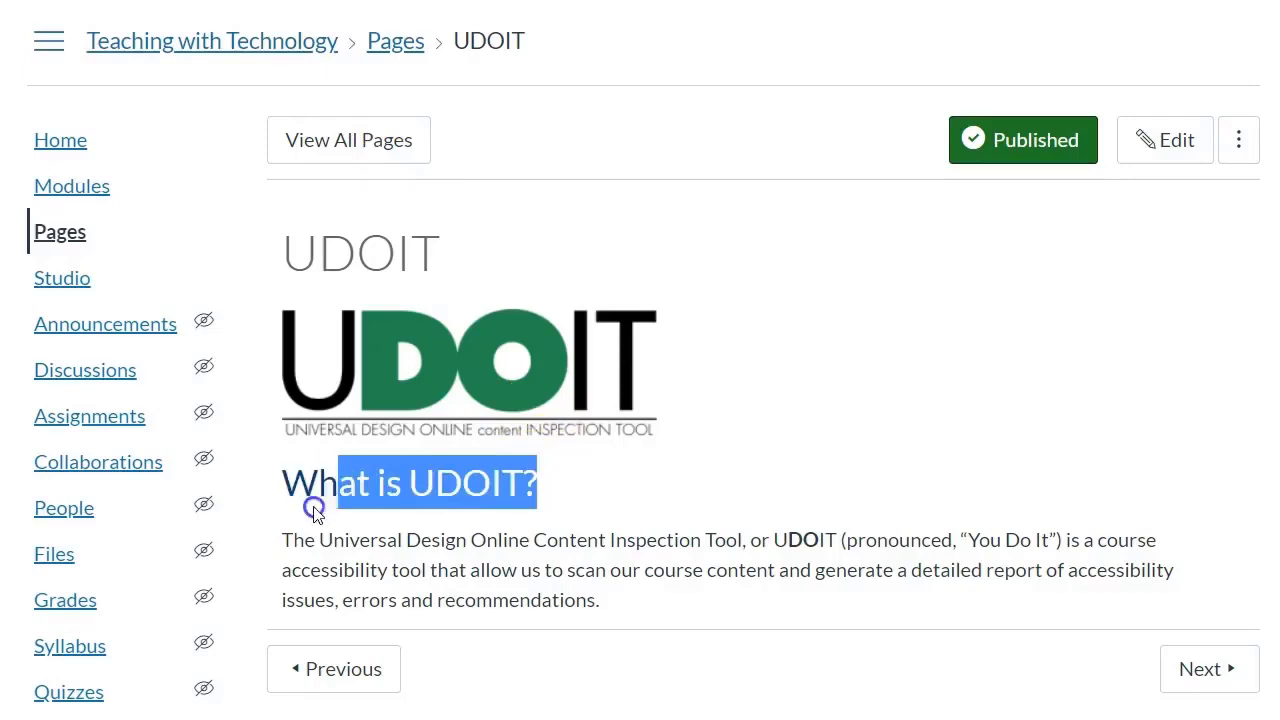
click(536, 510)
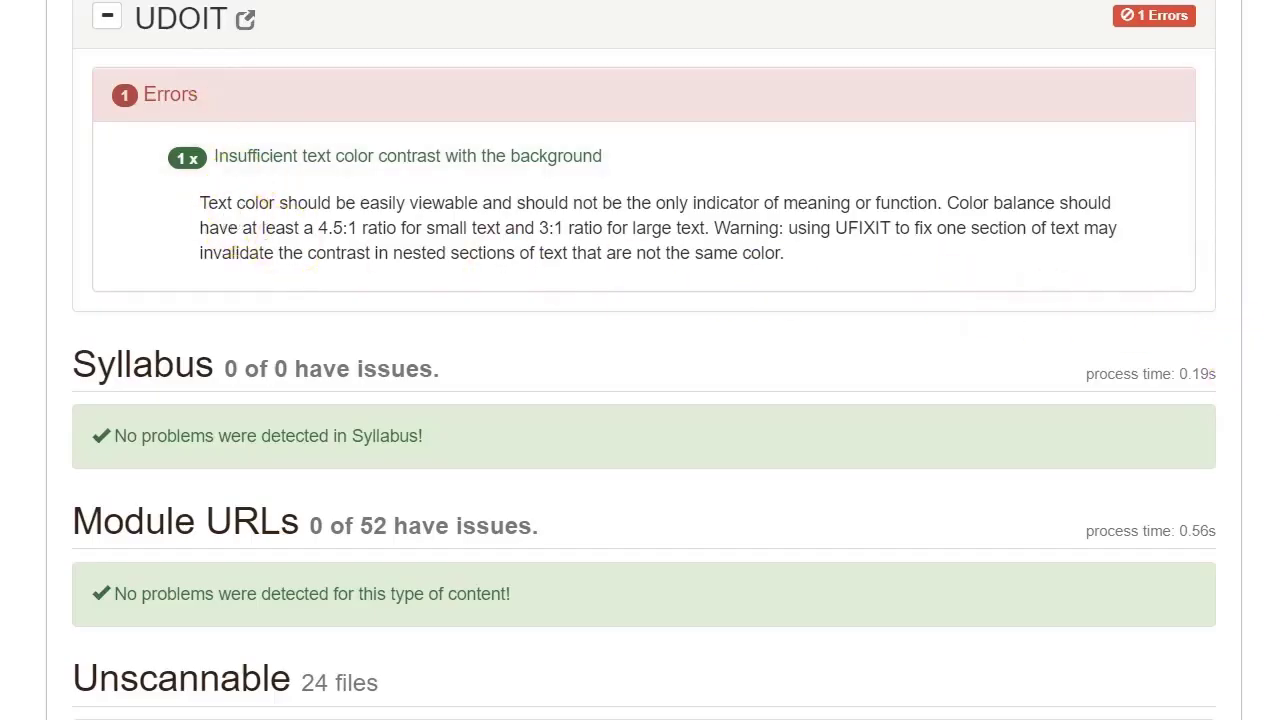
Step: Expand the Padlet Collaborative Assignment entry in the report and review its accessibility suggestions
scroll(644, 360, up, 8)
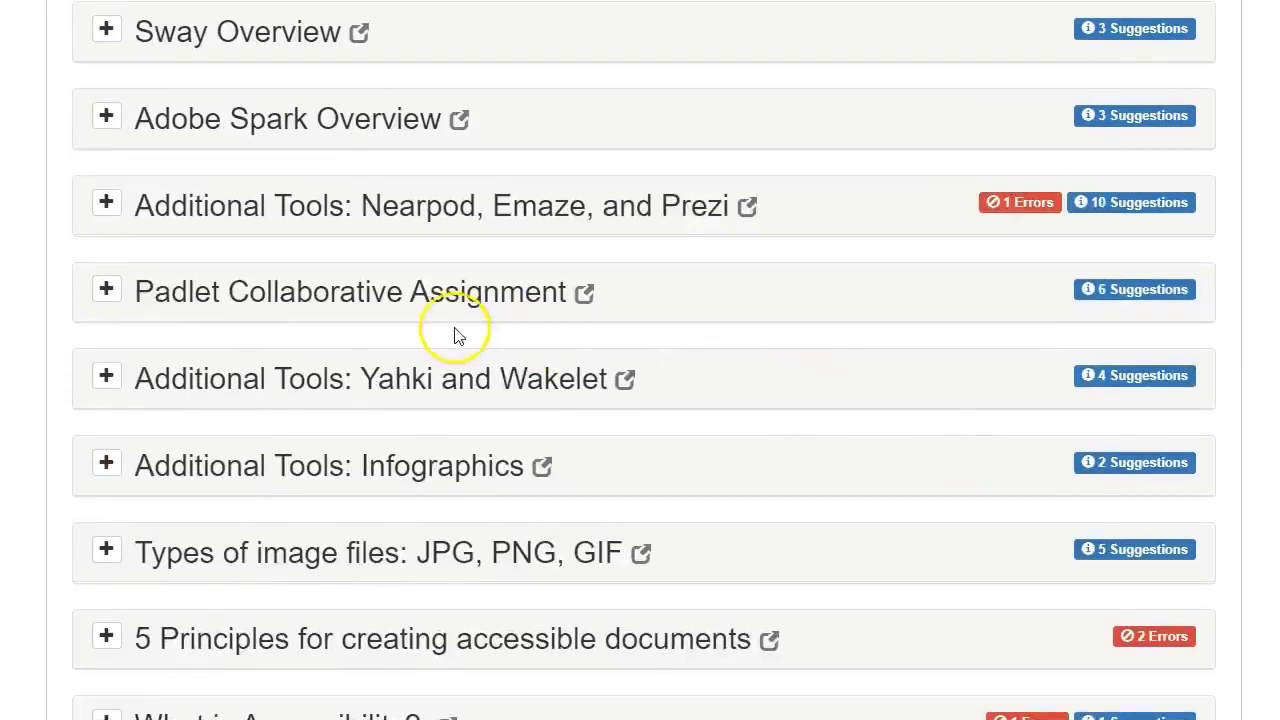
click(106, 292)
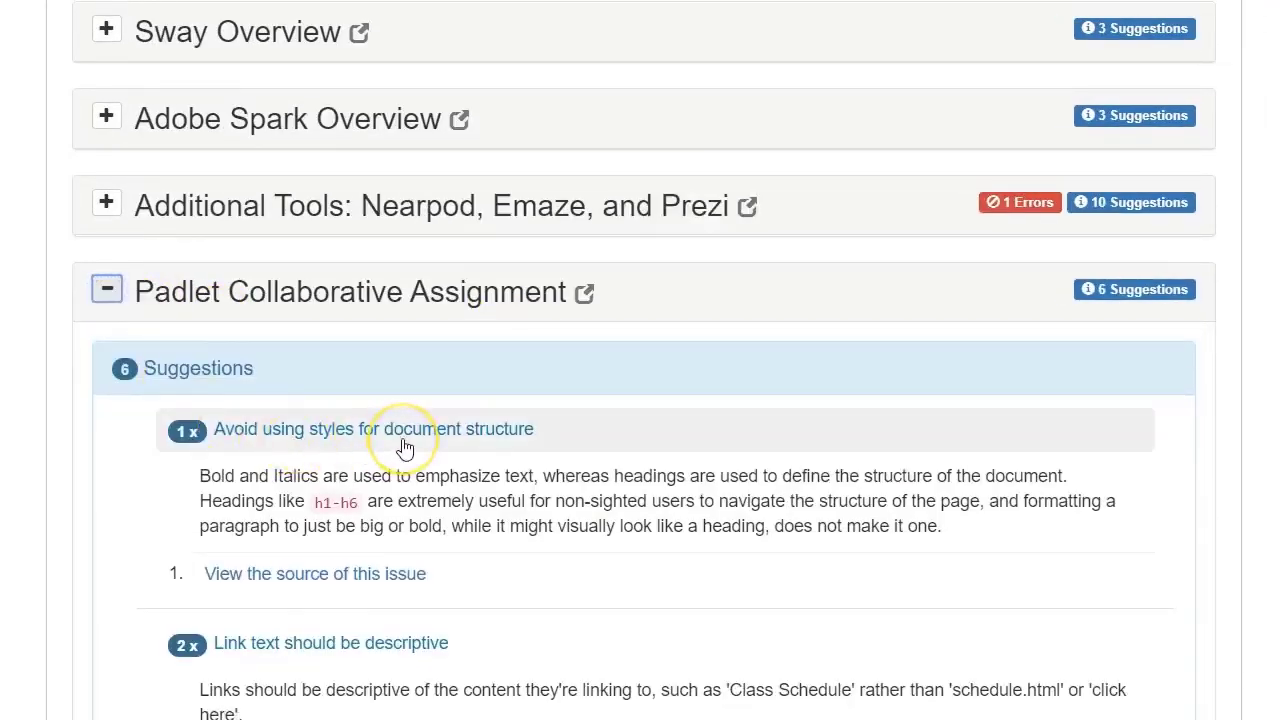
scroll(405, 449, down, 4)
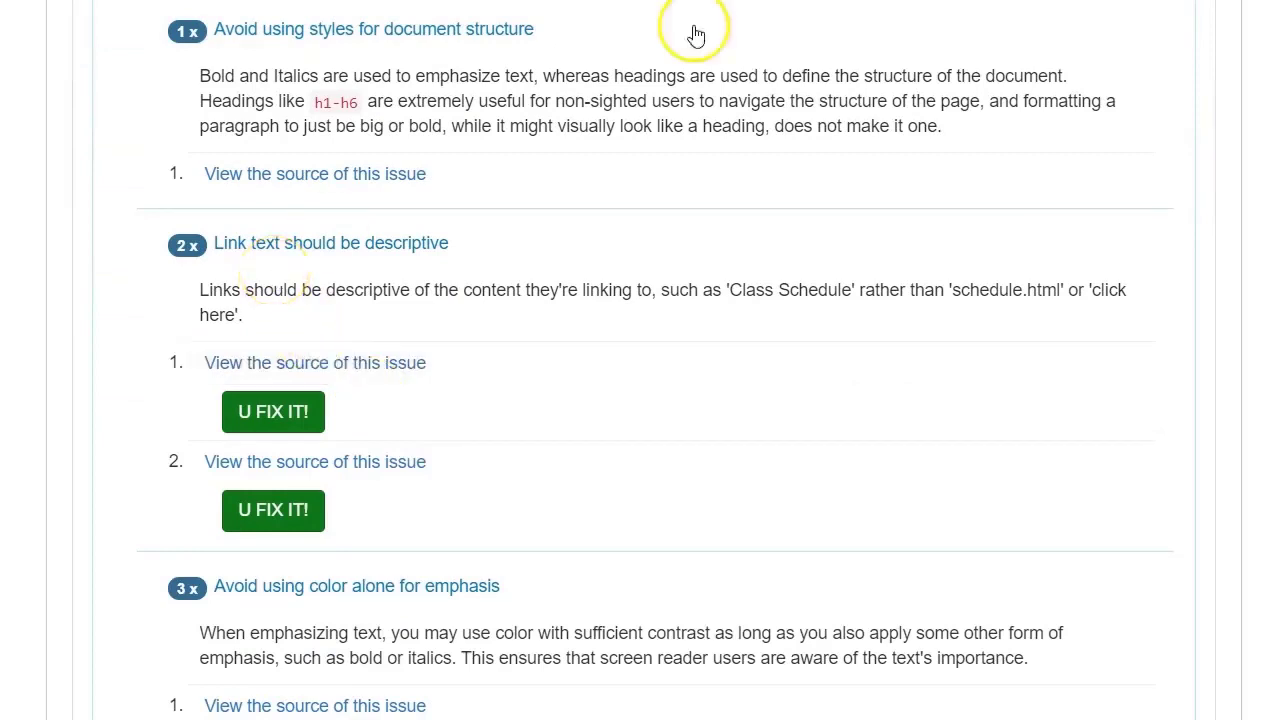
Step: Review the content options for rescanning the course and the errors and suggestions in the Report Summary
scroll(640, 420, up, 10)
scroll(640, 420, up, 10)
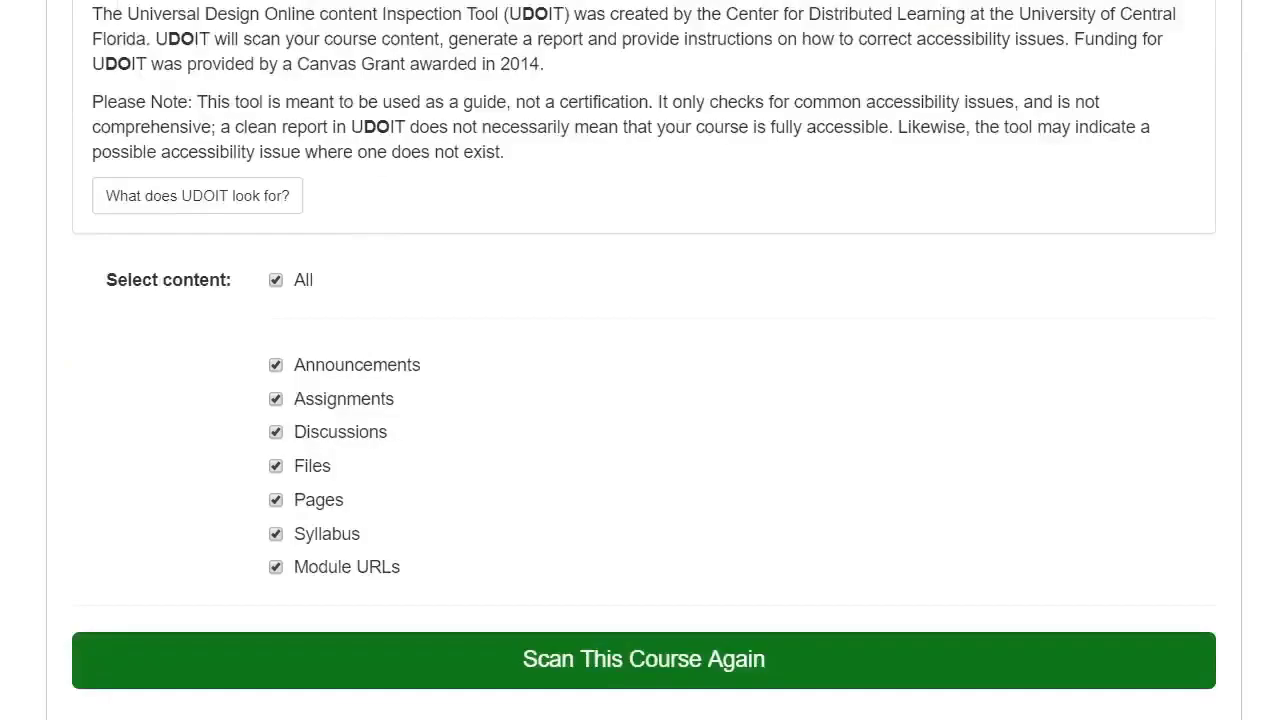
scroll(640, 420, down, 8)
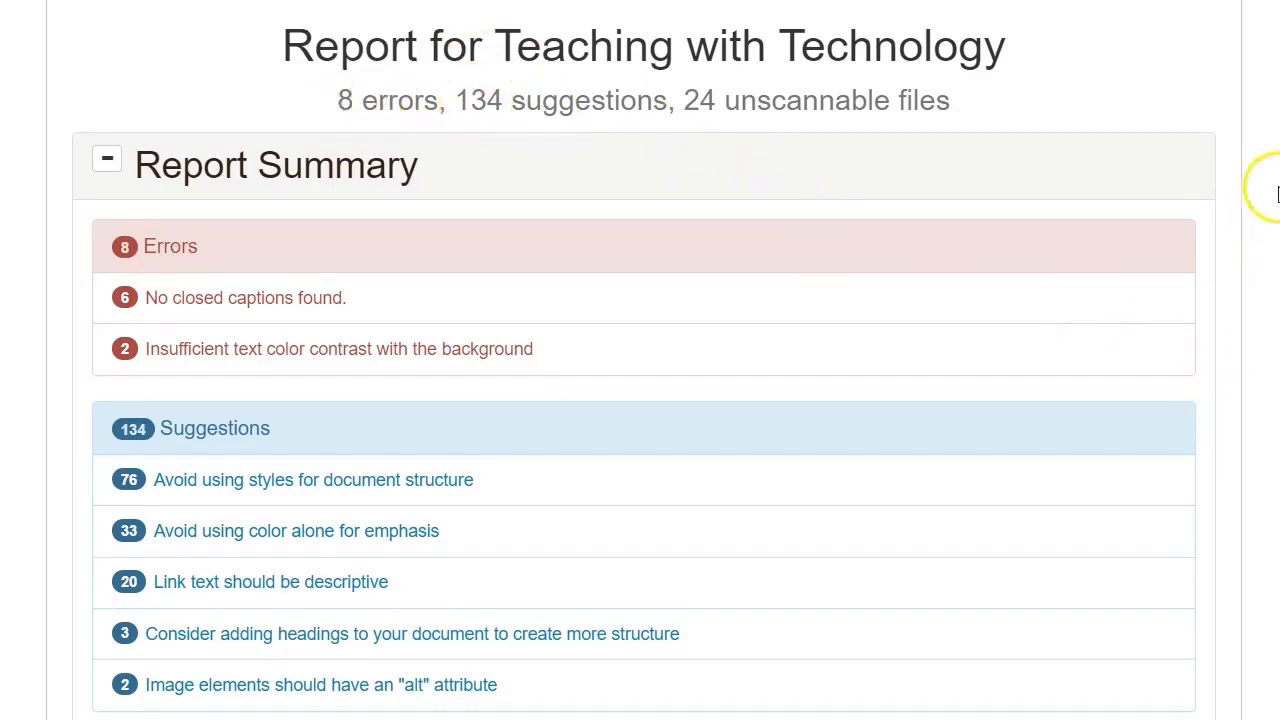
scroll(1016, 275, up, 10)
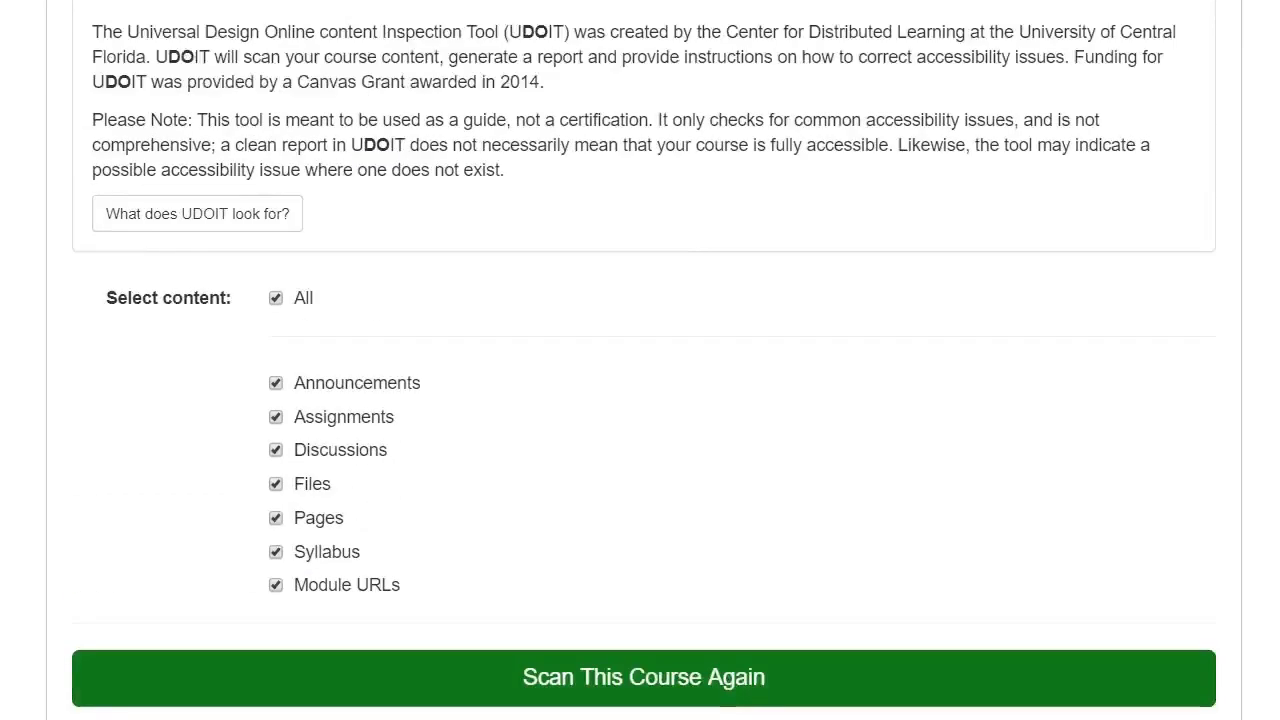
Step: Display the old reports saved for this course and compare their error and suggestion counts
click(940, 318)
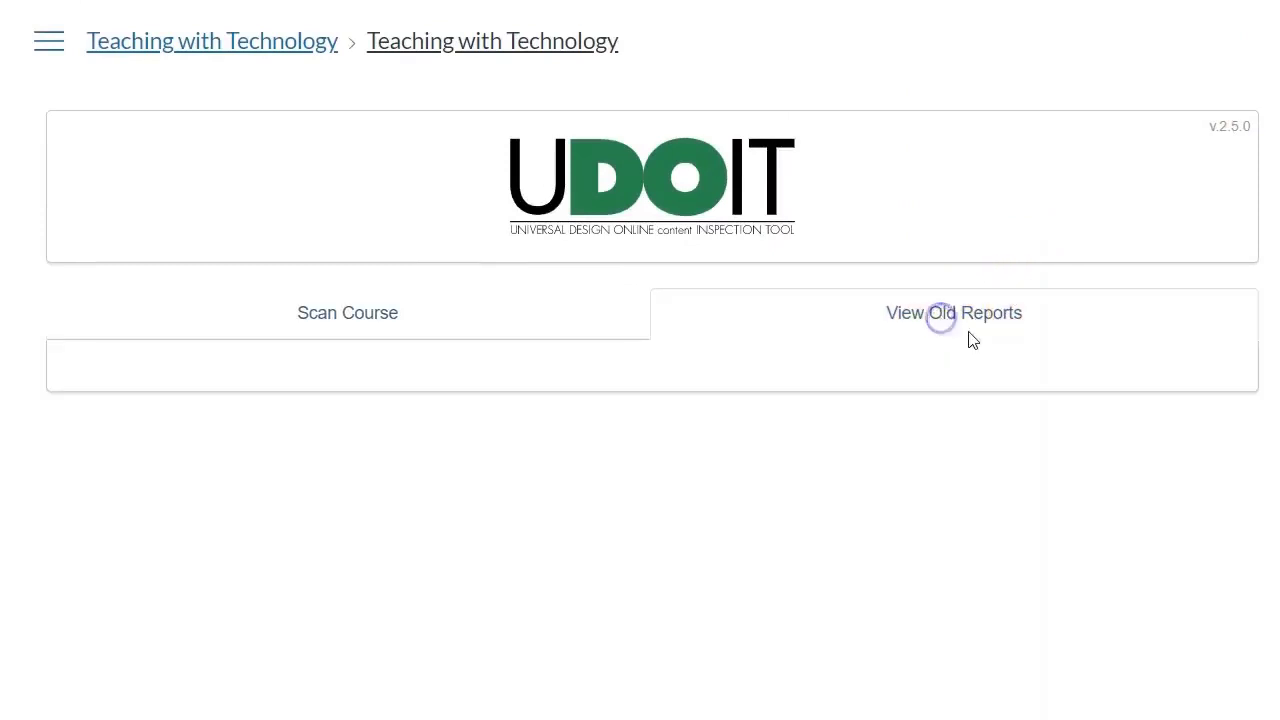
scroll(640, 400, down, 3)
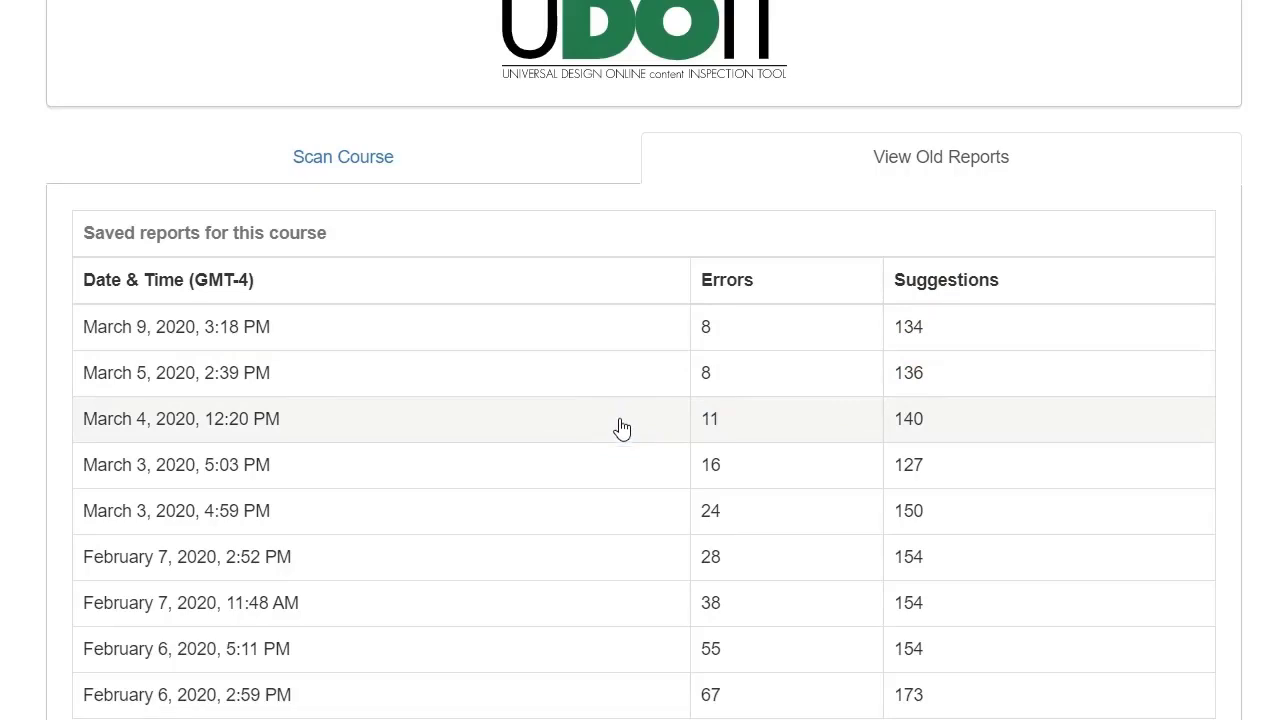
click(423, 586)
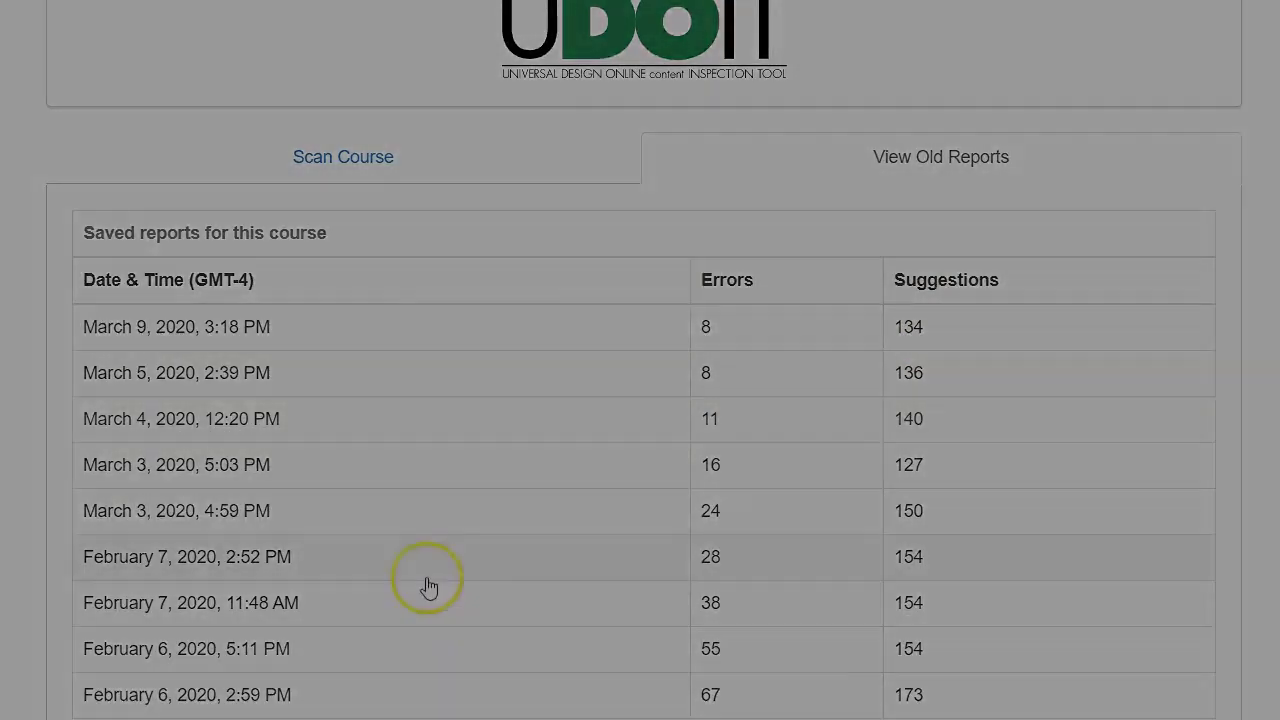